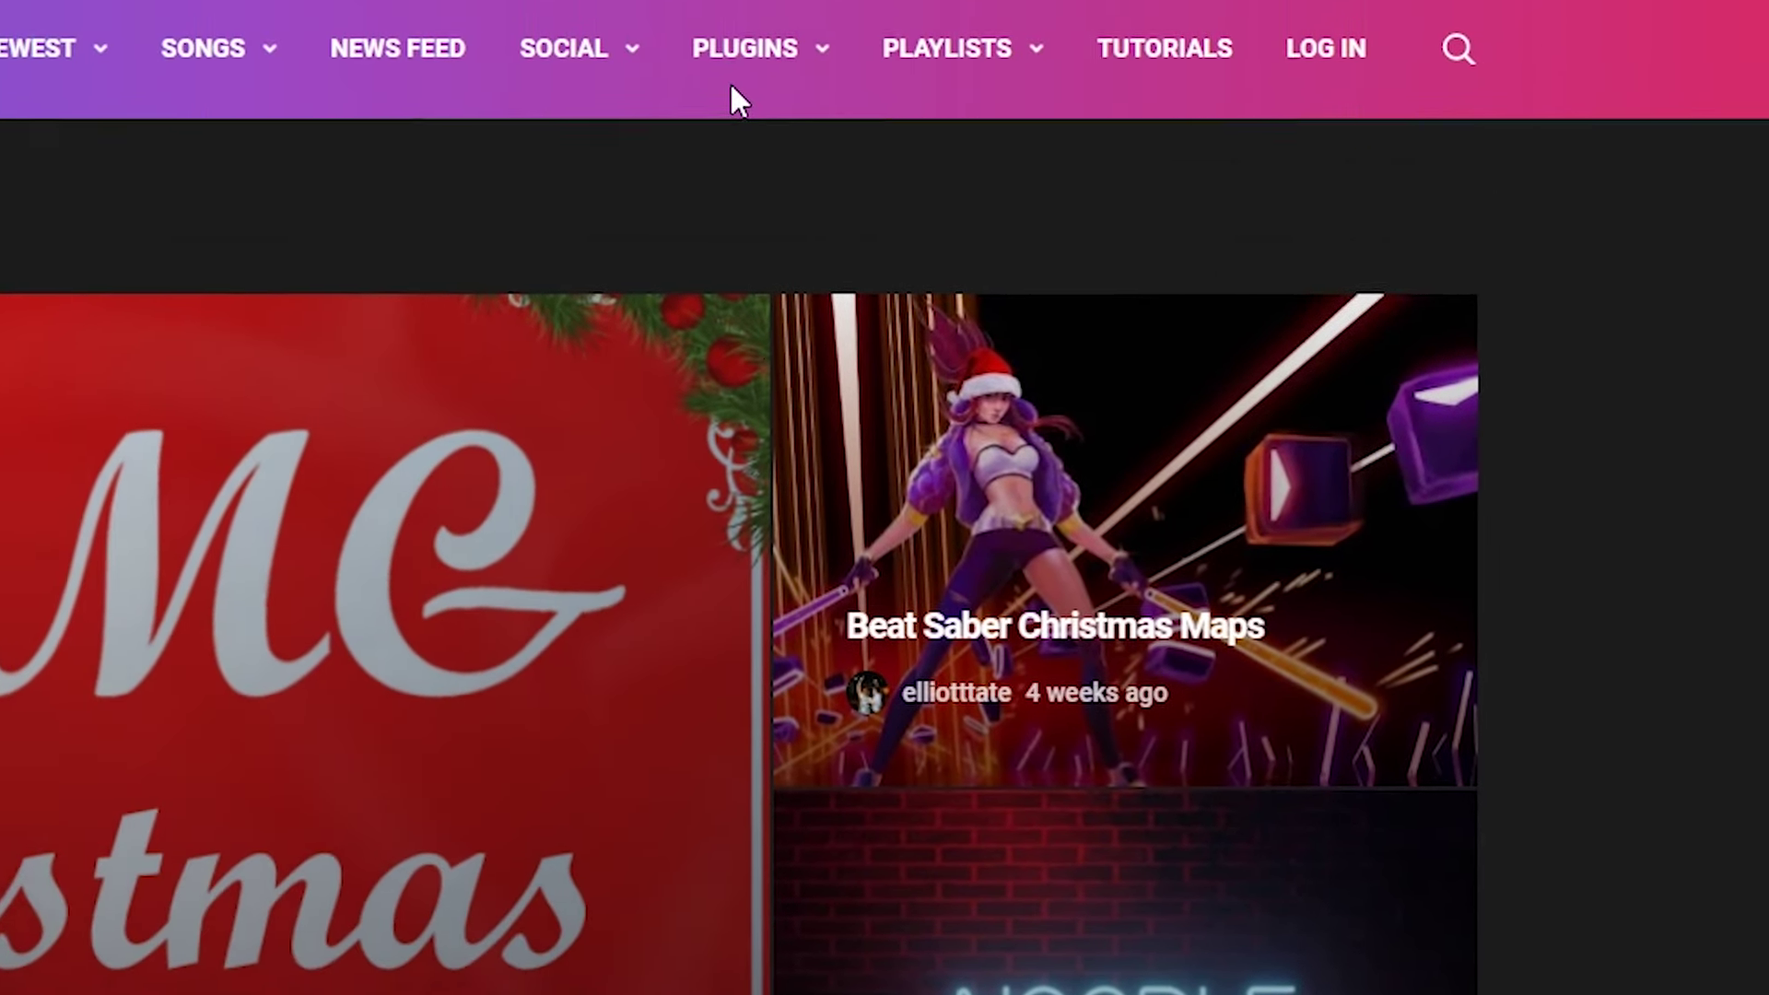
Step: Open BeastSaber's Quest Mods install guide from the Plugins > Mods menu
{"action": "mouse_move", "coordinate": [770, 65]}
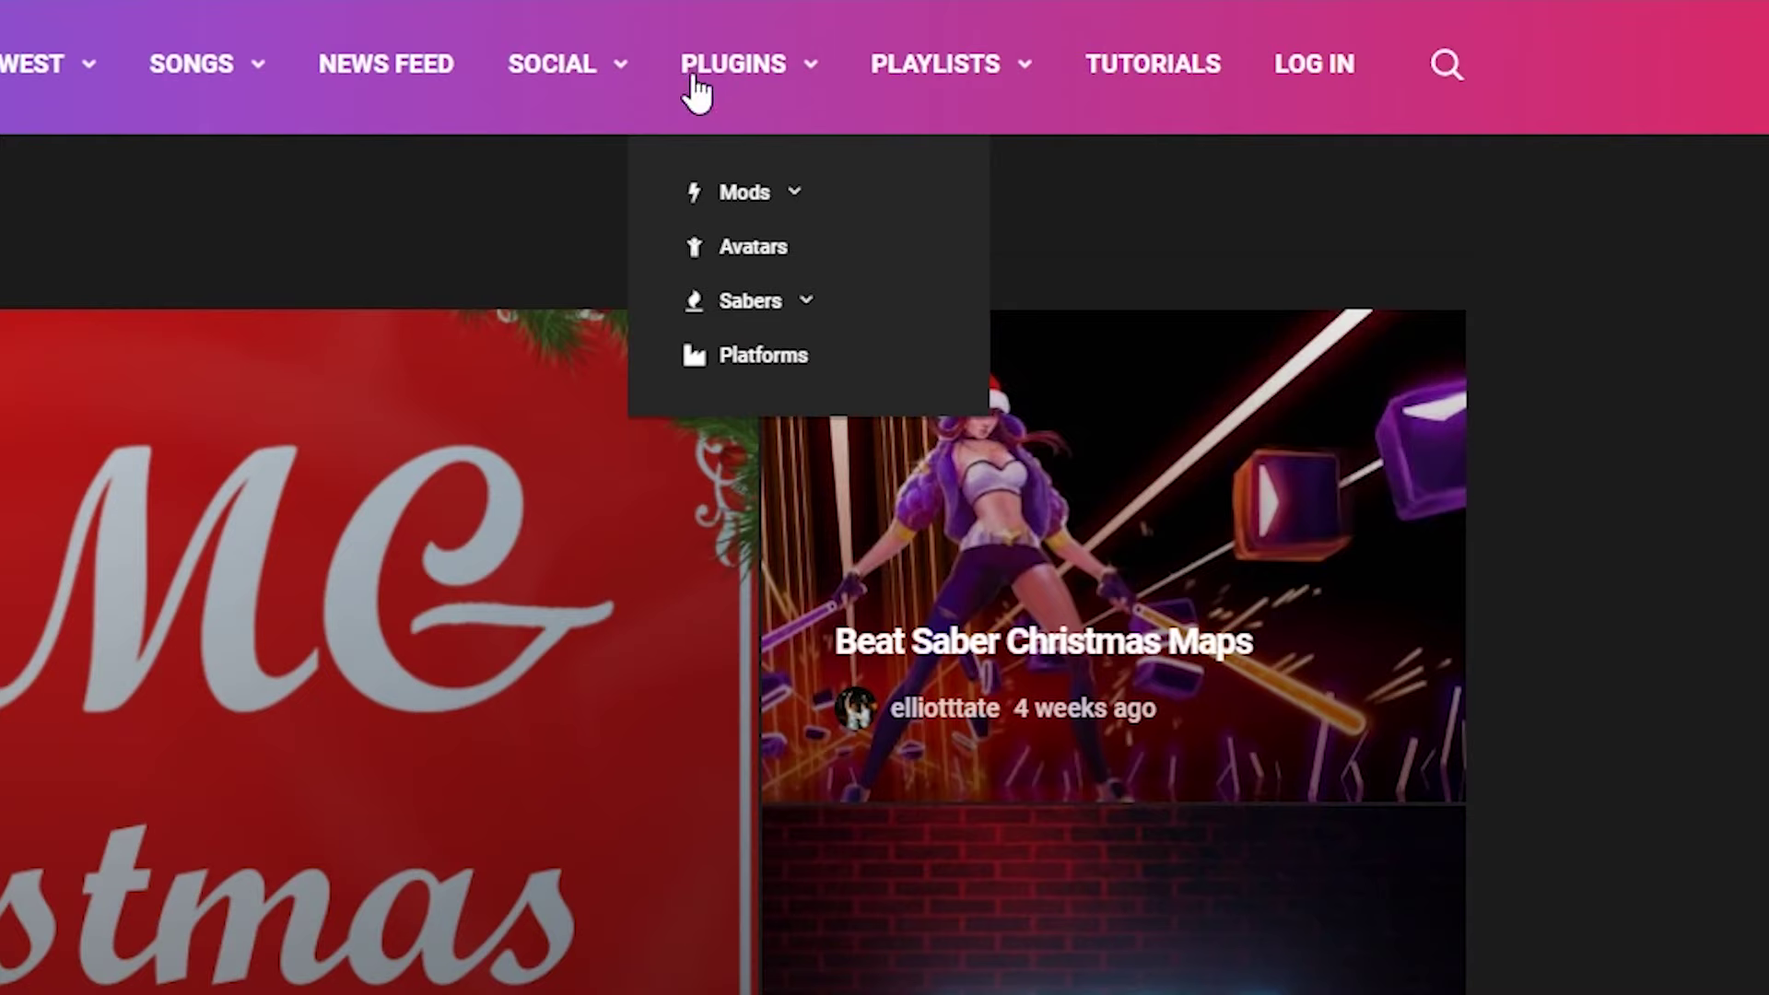
{"action": "mouse_move", "coordinate": [734, 193]}
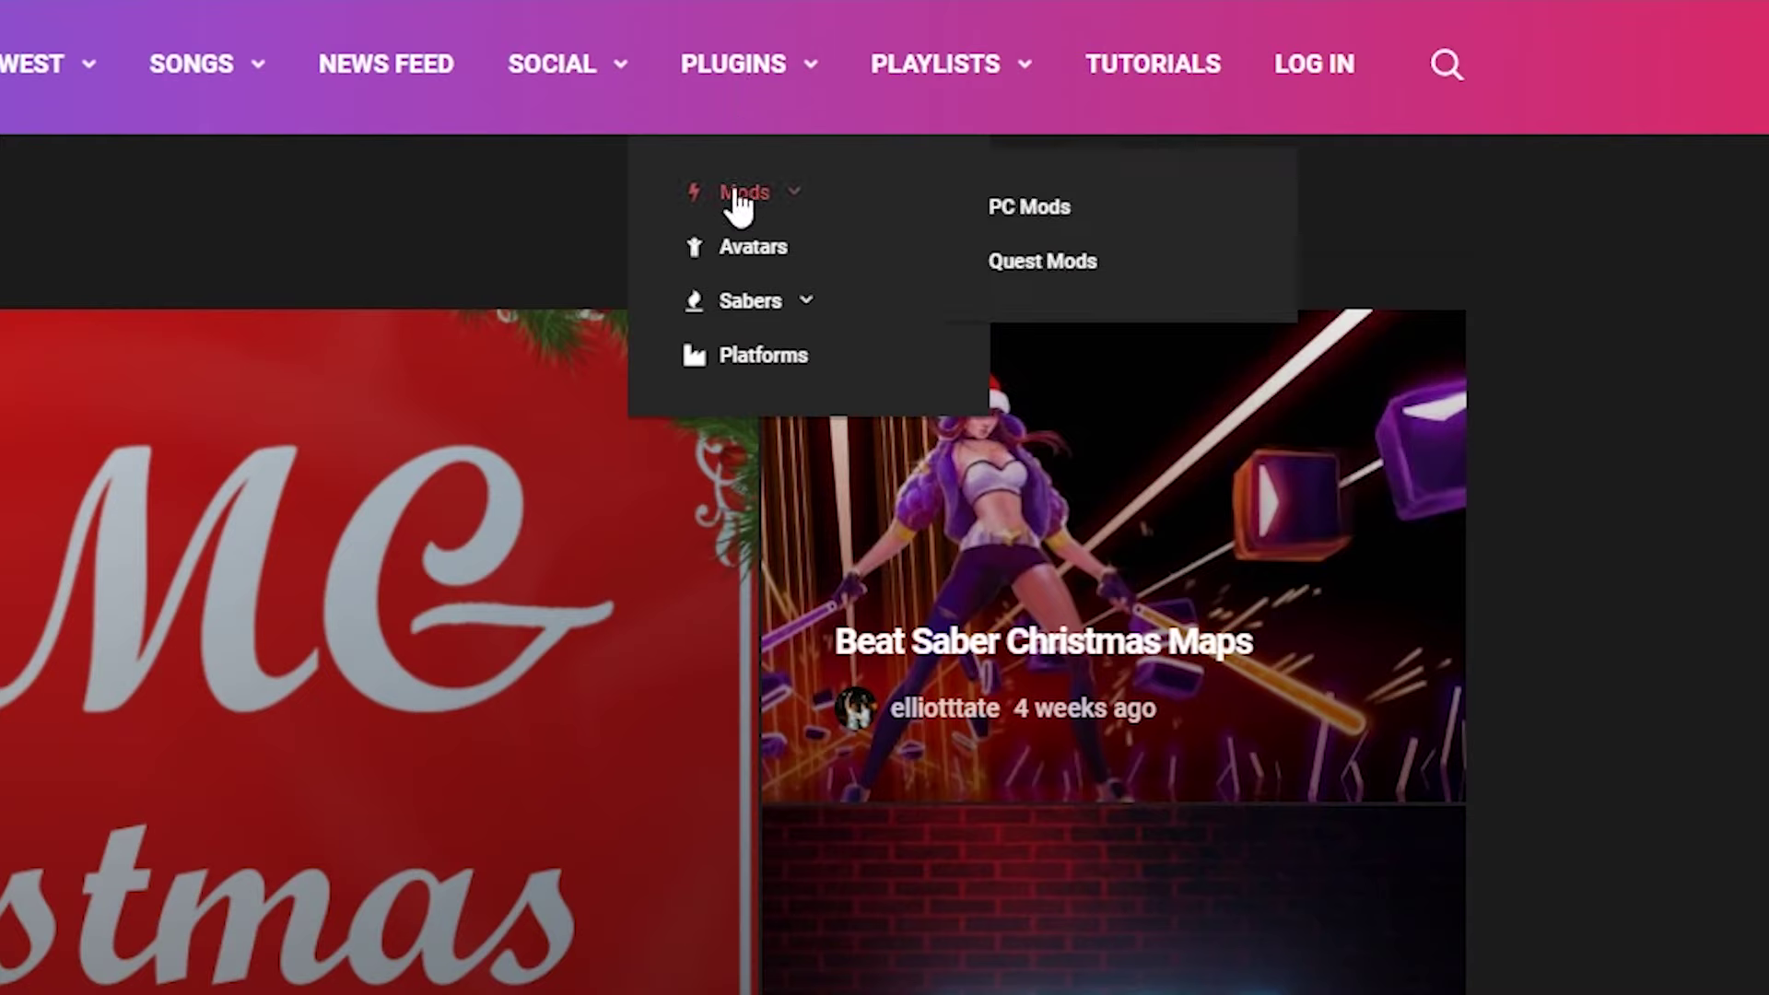
{"action": "left_click", "coordinate": [1047, 262]}
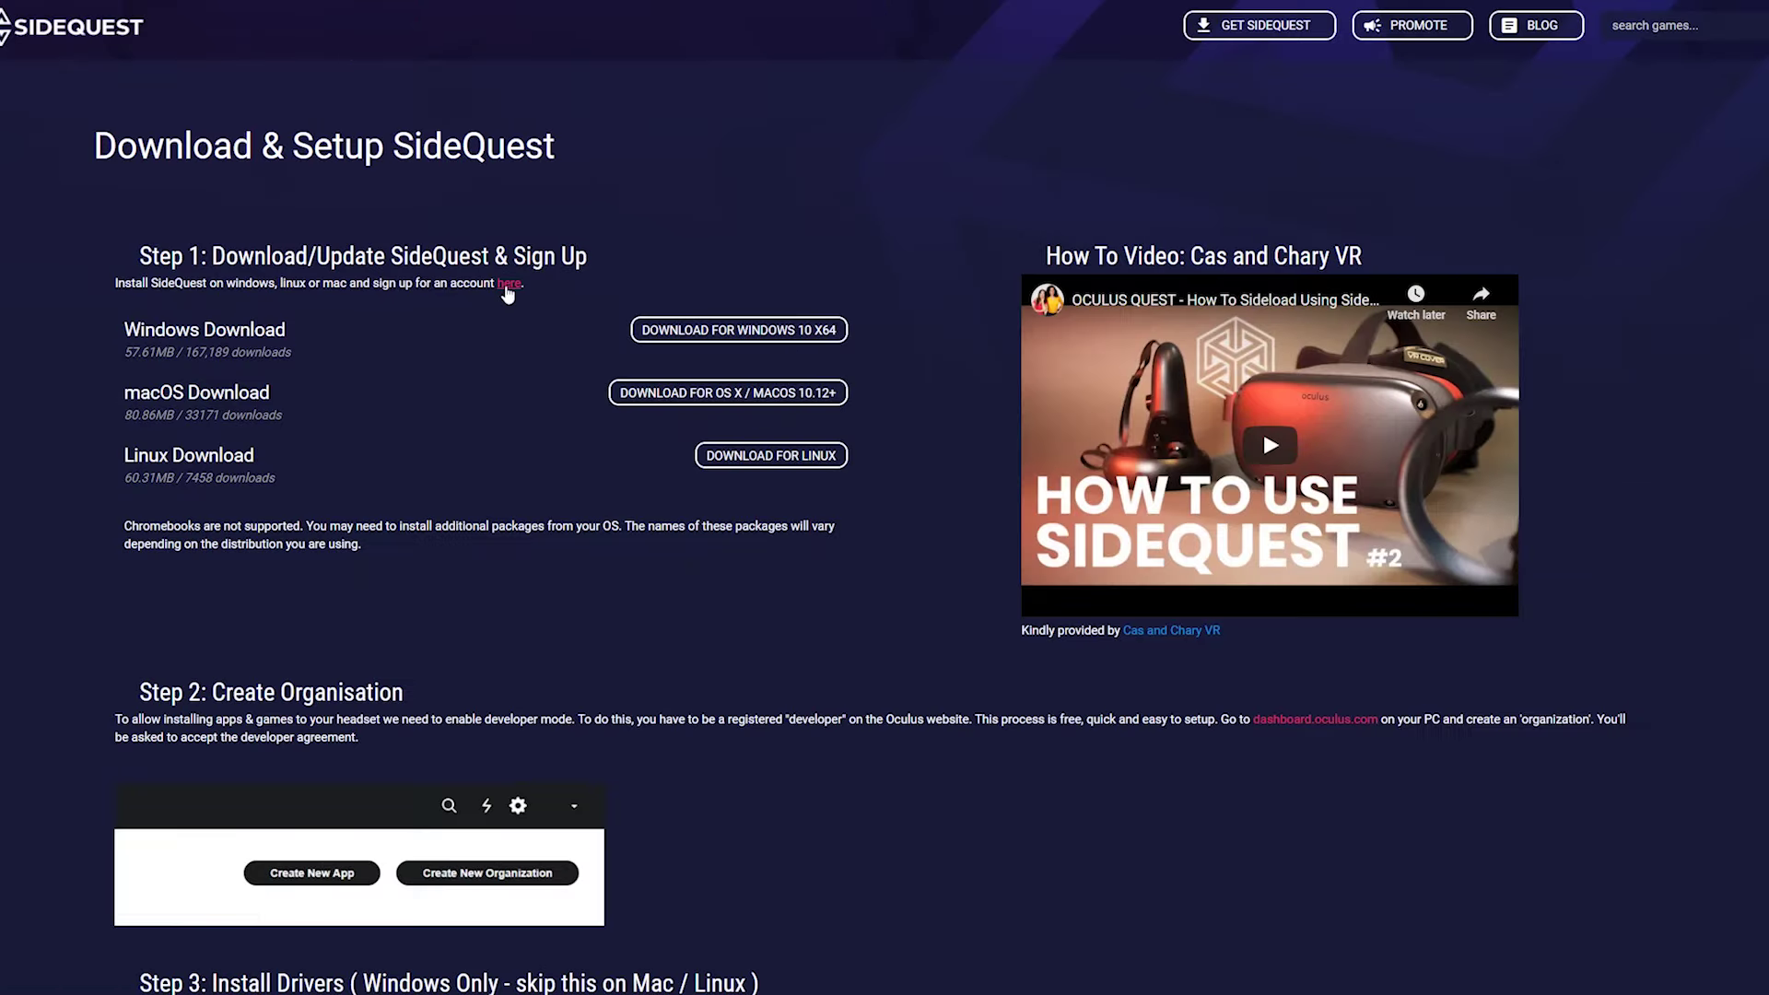
Step: Follow the SideQuest sign-up link and run the downloaded SideQuest-Setup.exe installer
{"action": "left_click", "coordinate": [507, 284]}
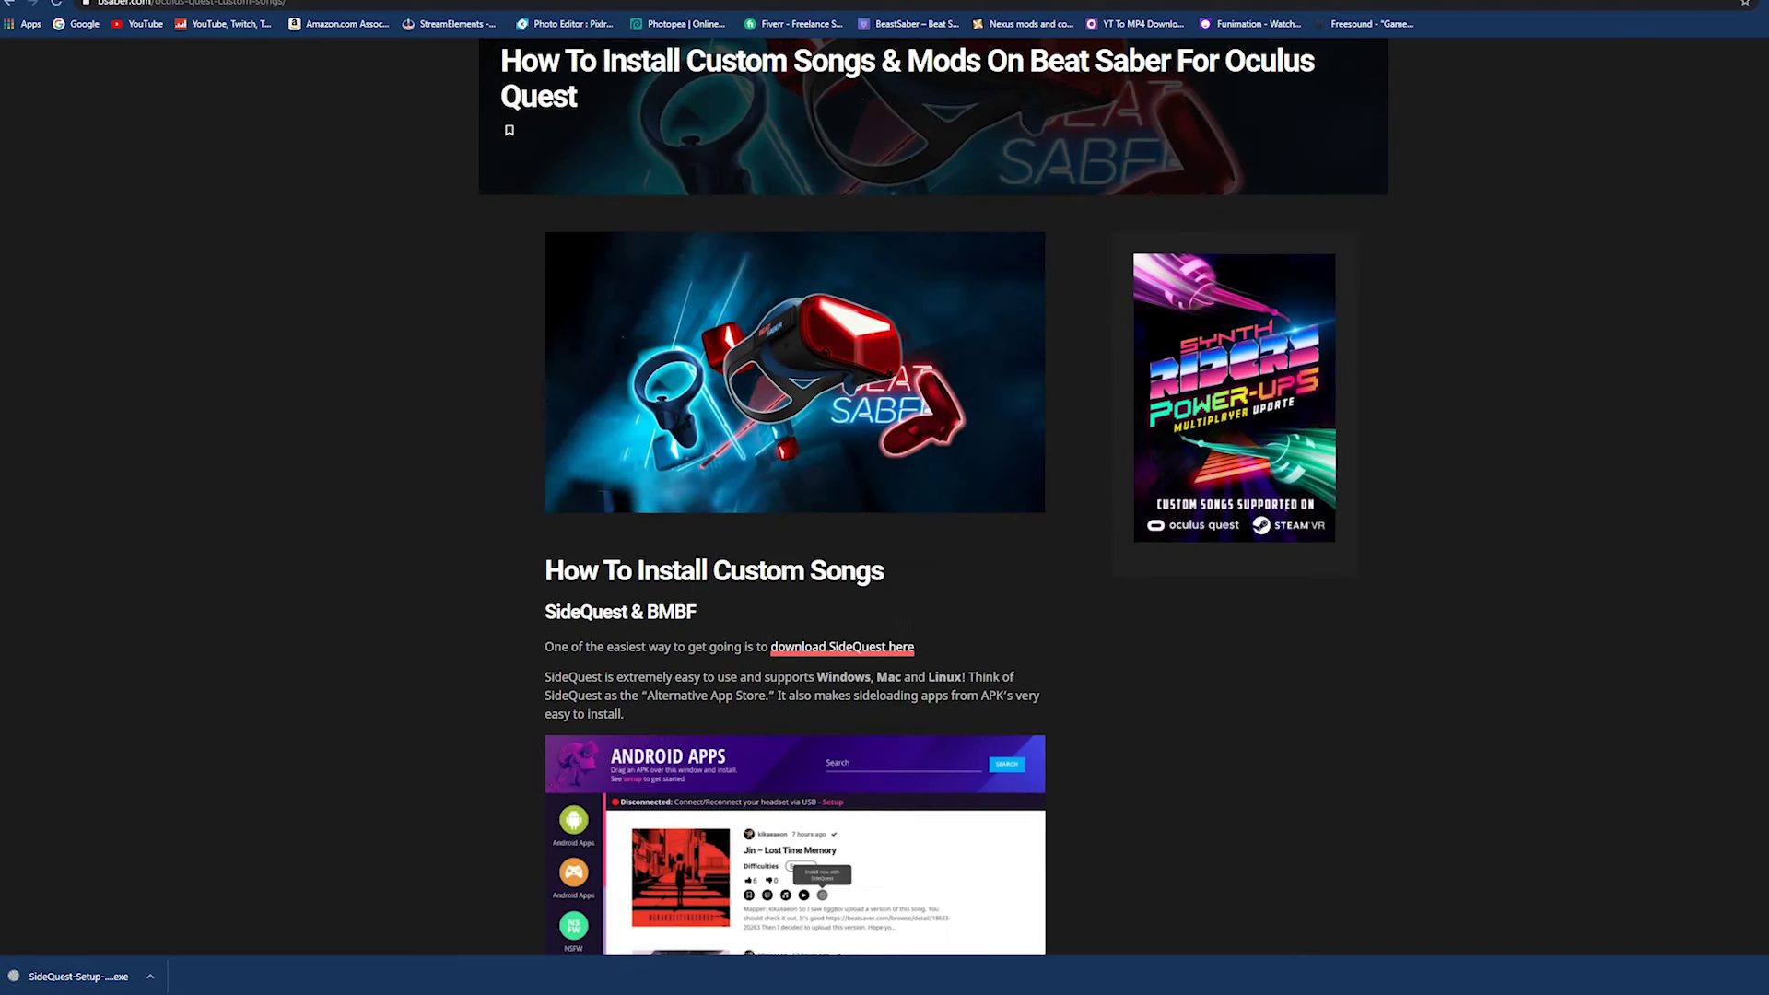
{"action": "left_click", "coordinate": [83, 979]}
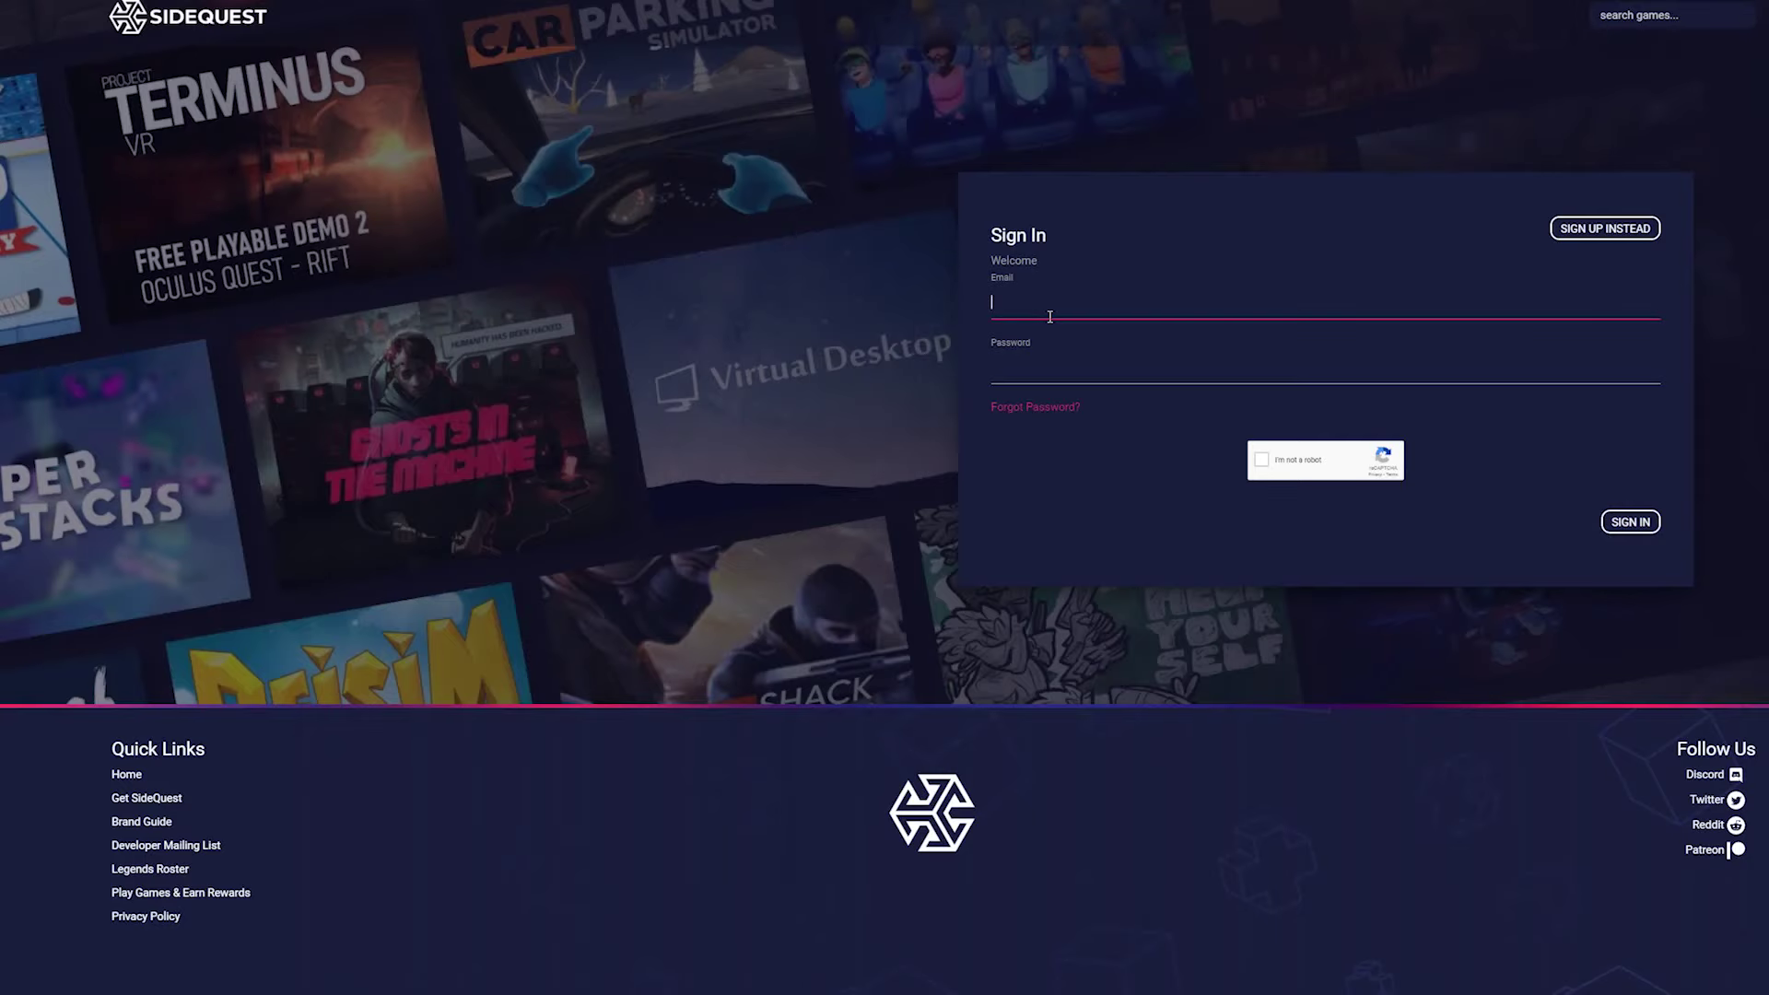
Step: Enter the account email in the SideQuest sign-in form
{"action": "type", "text": "brendan"}
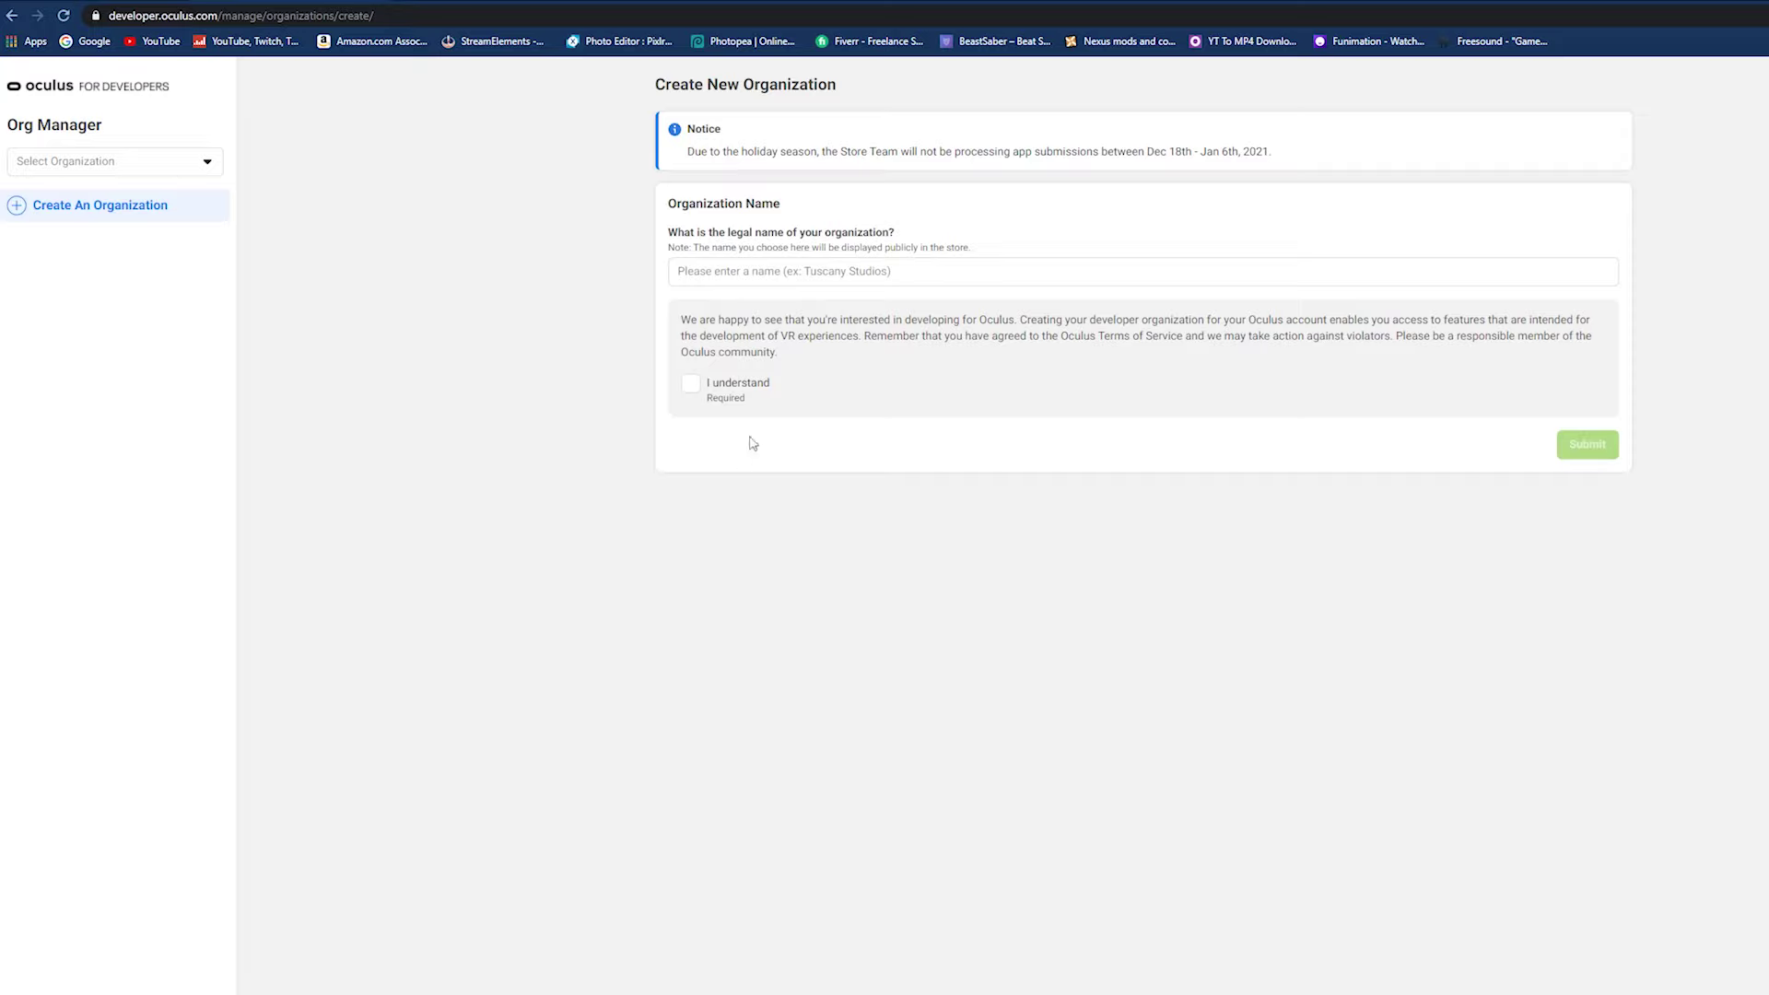
Step: Fill in the new organization's legal name, then switch to the Oculus ADB Drivers page
{"action": "left_click", "coordinate": [899, 272]}
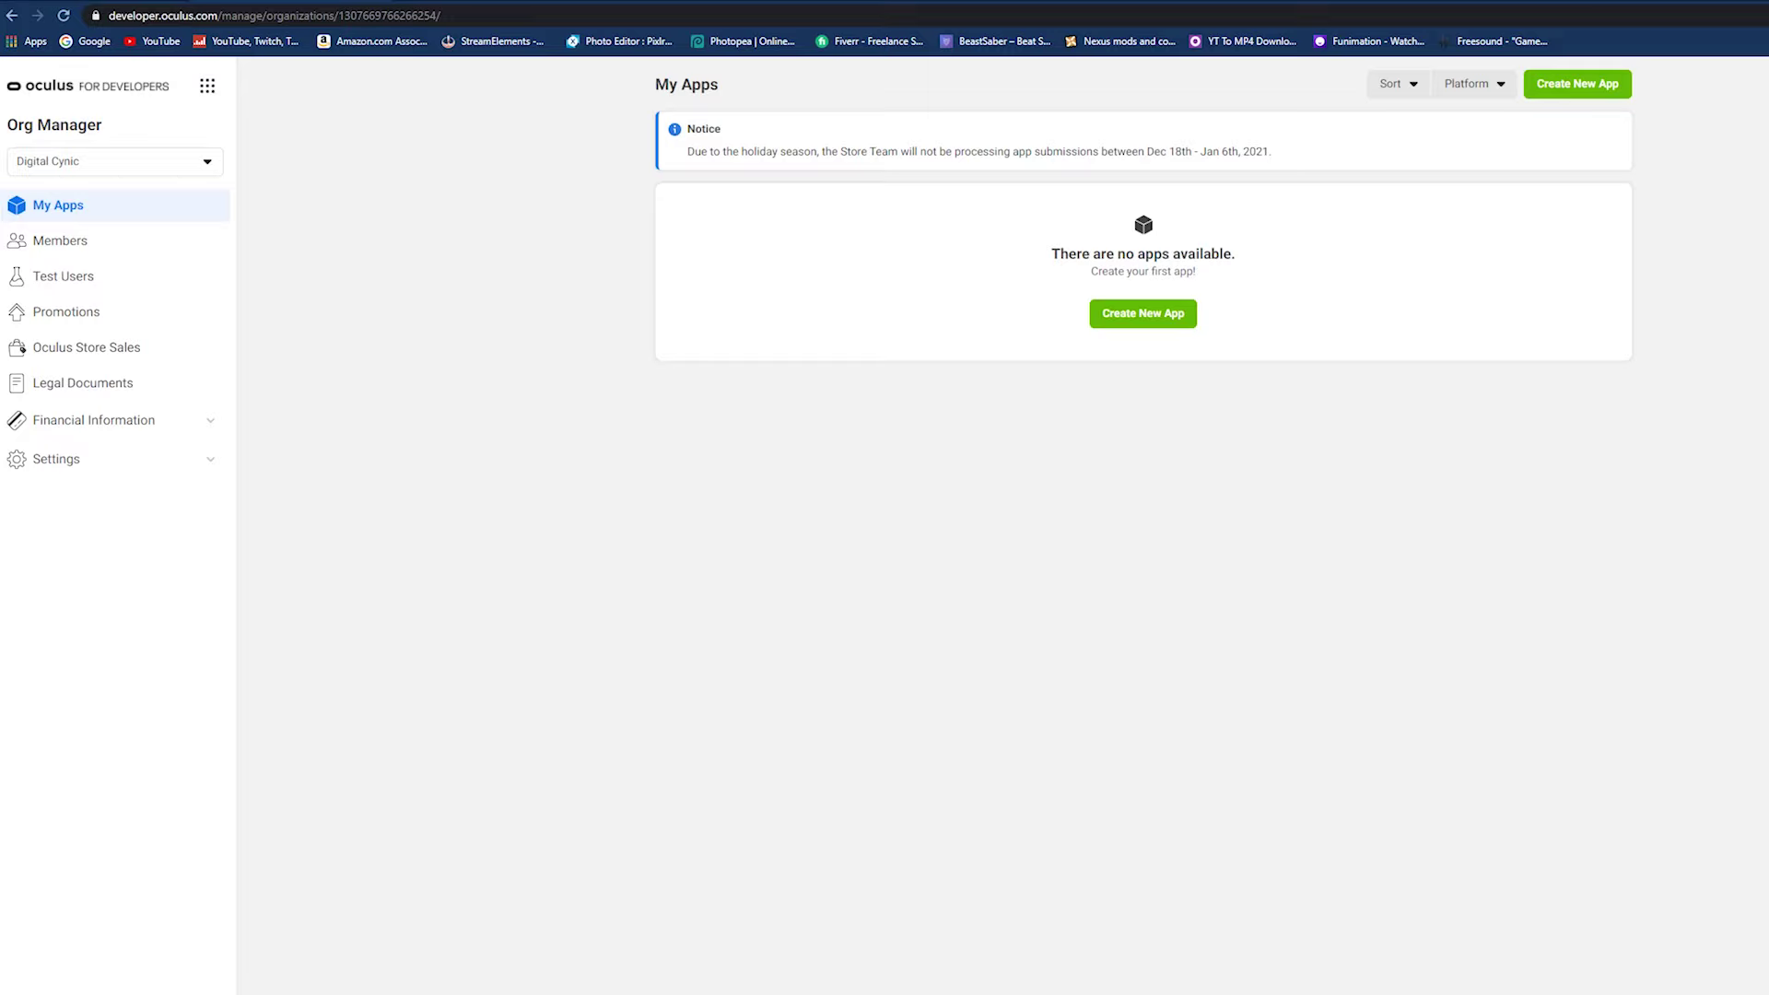
{"action": "left_click", "coordinate": [391, 1]}
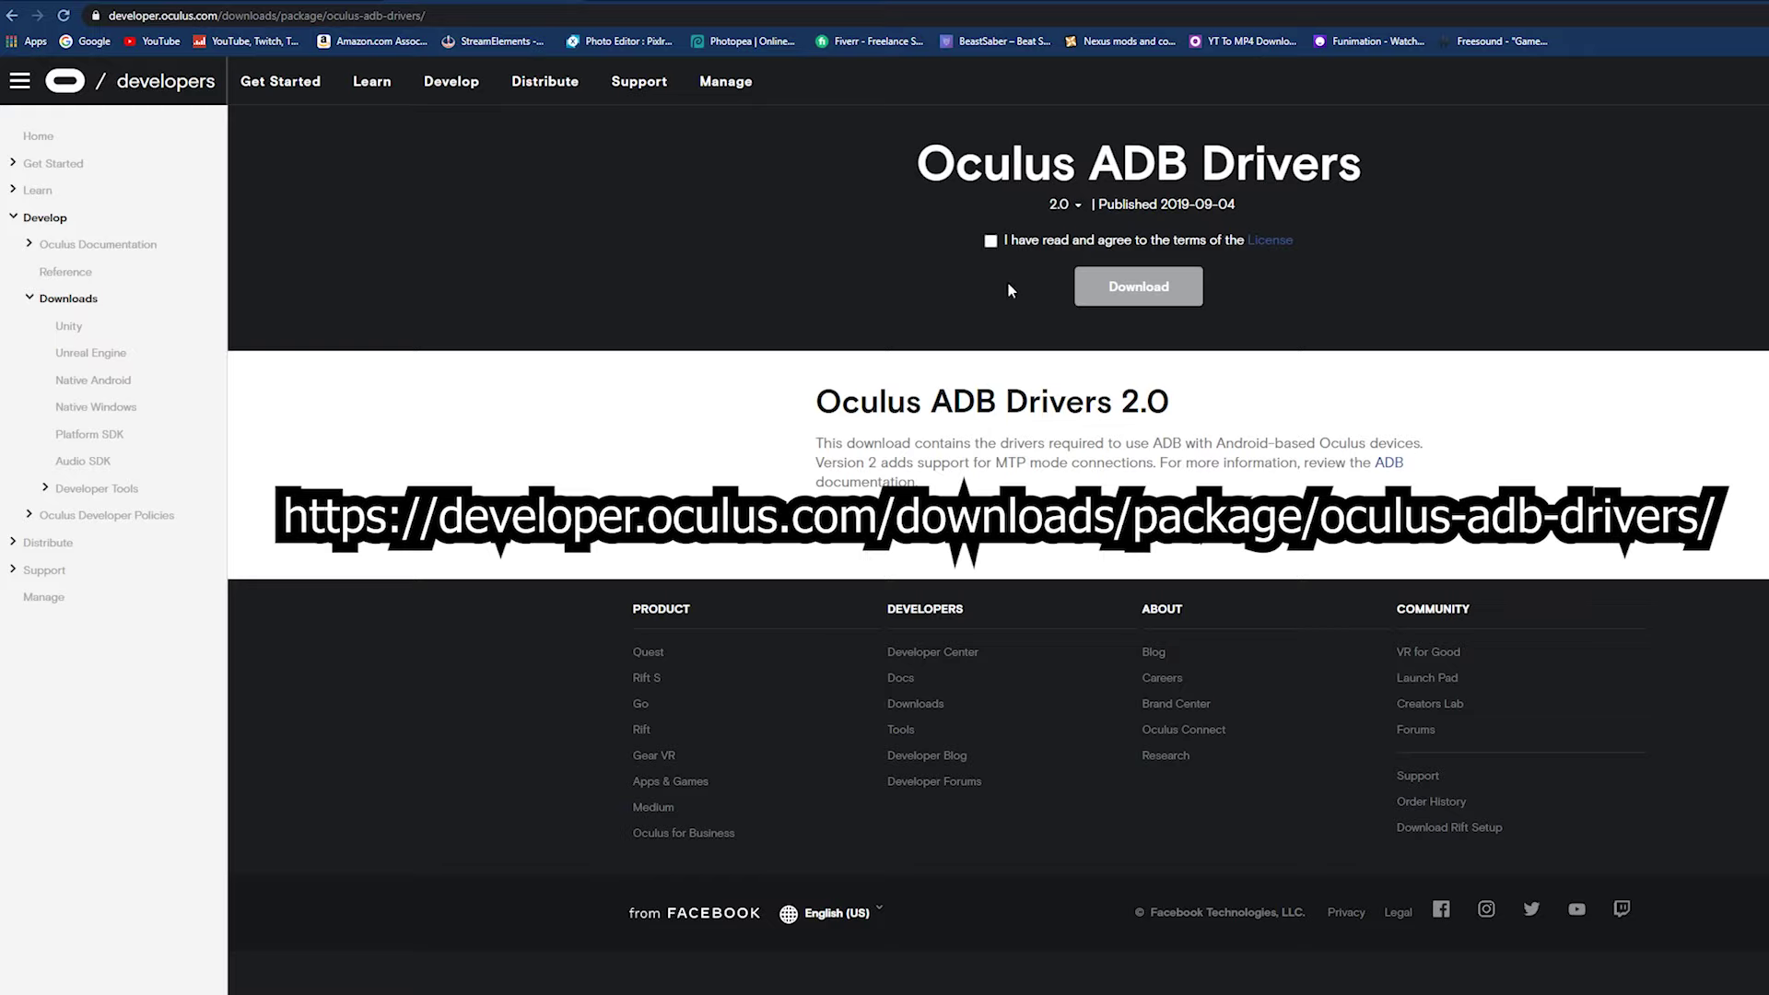
Step: Accept the licence, download the Oculus ADB Drivers 2.0 zip, and open it in File Explorer
{"action": "left_click", "coordinate": [991, 241]}
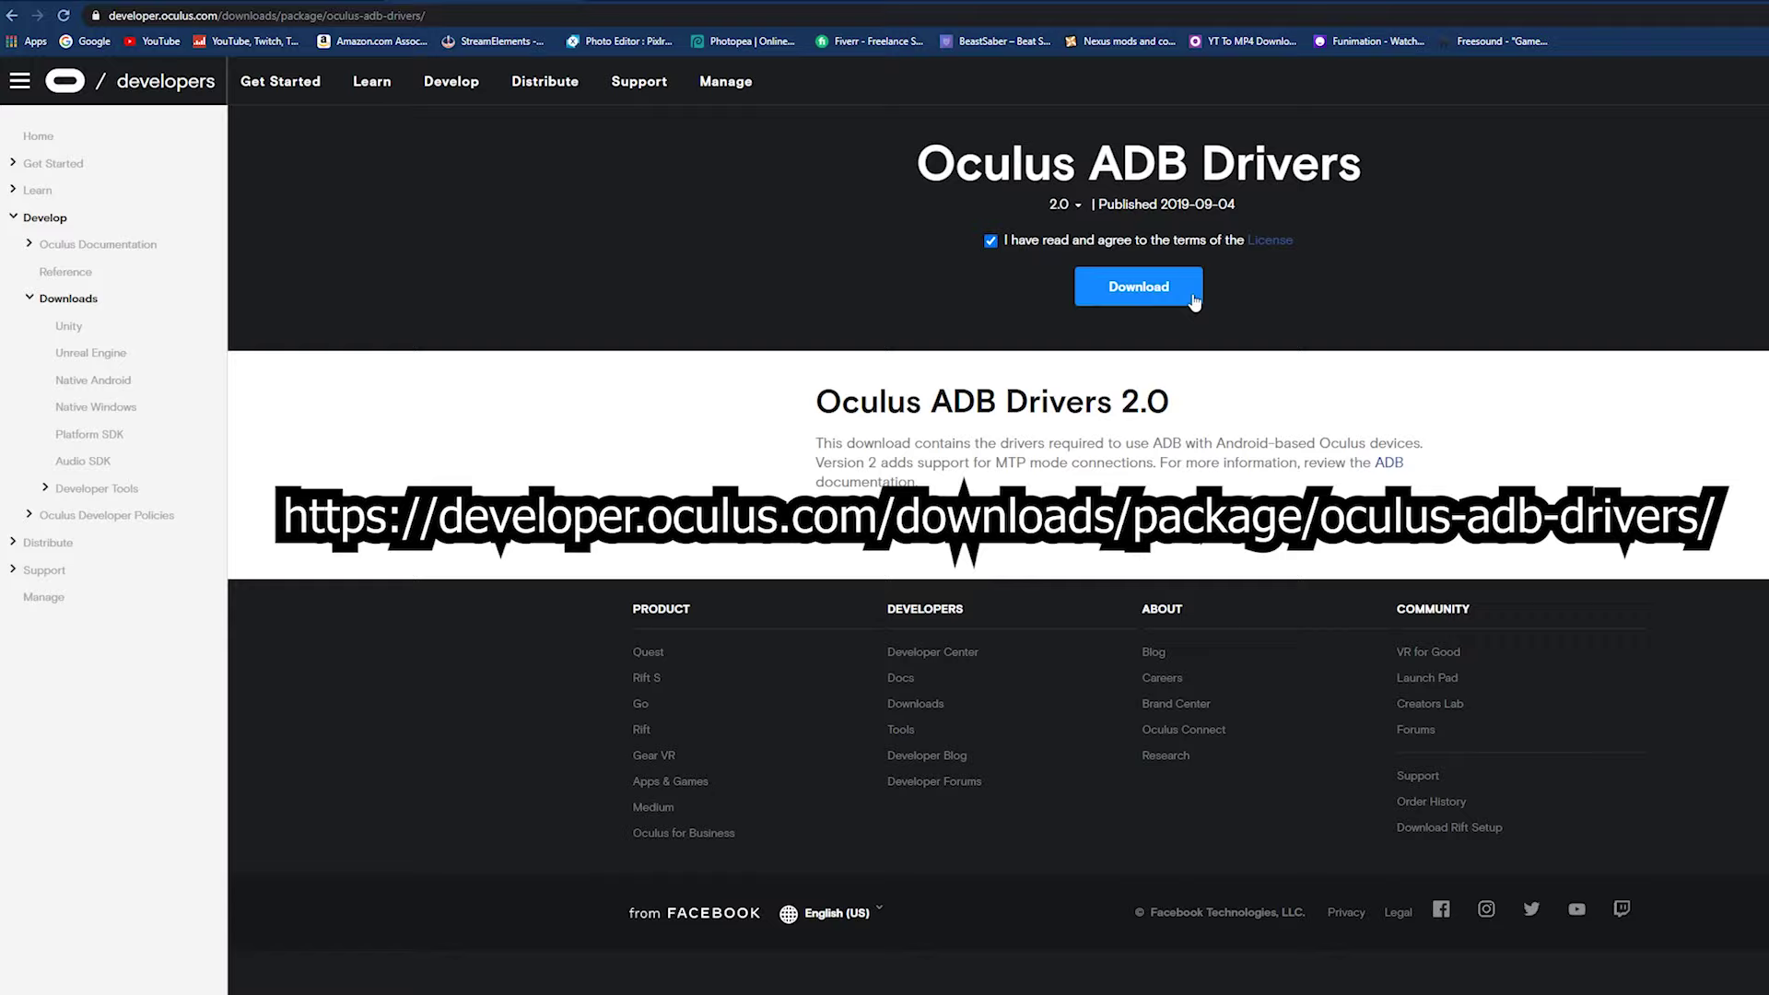
{"action": "left_click", "coordinate": [1161, 293]}
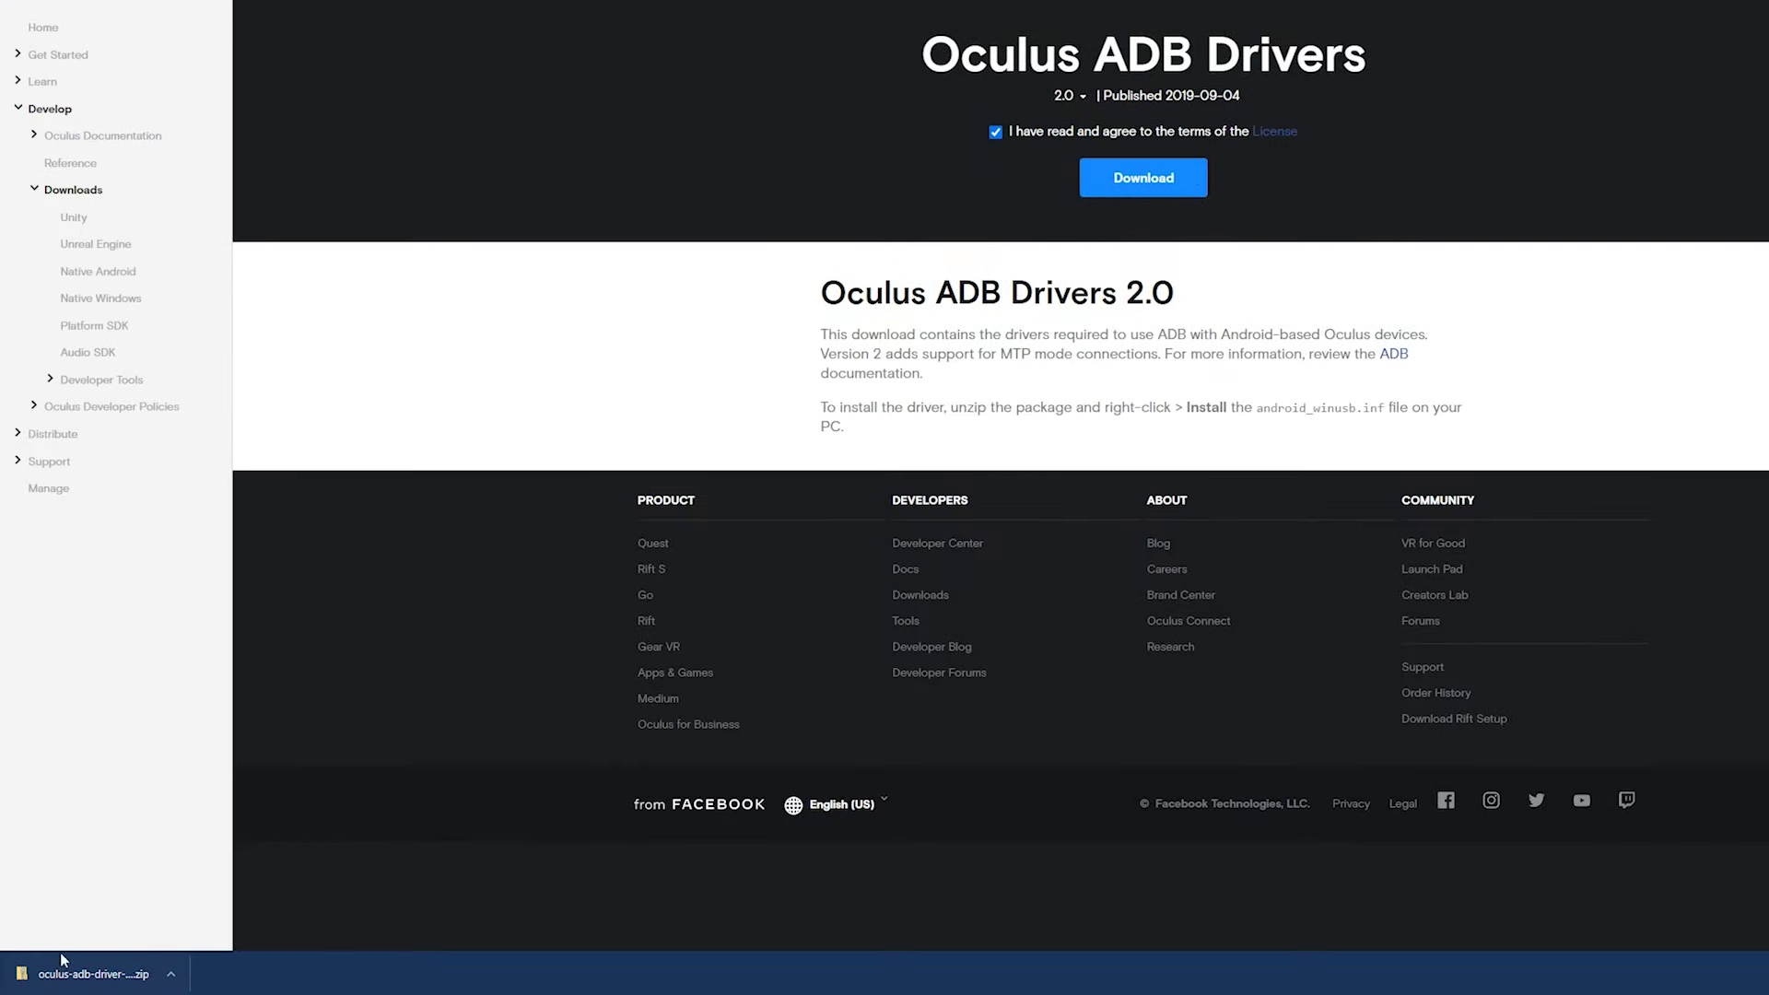
{"action": "left_click", "coordinate": [108, 974]}
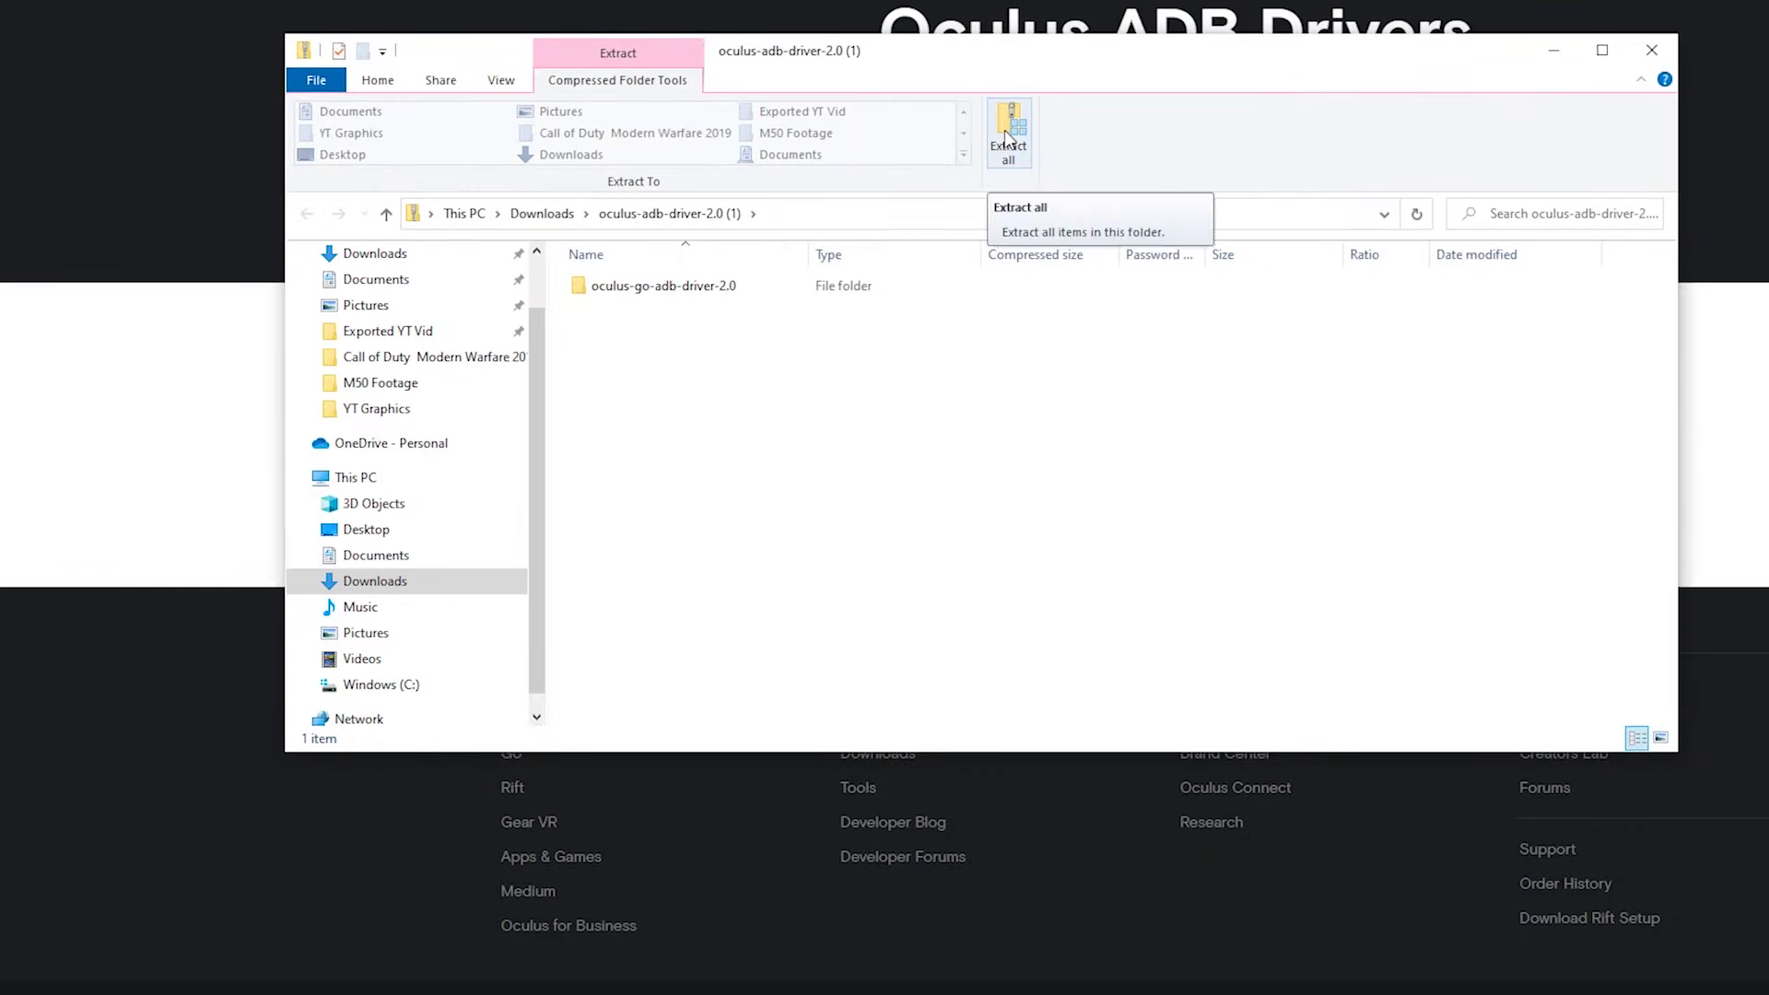
Step: Extract the driver zip and open oculus-go-adb-driver-2.0 > usb_driver
{"action": "left_click", "coordinate": [1007, 139]}
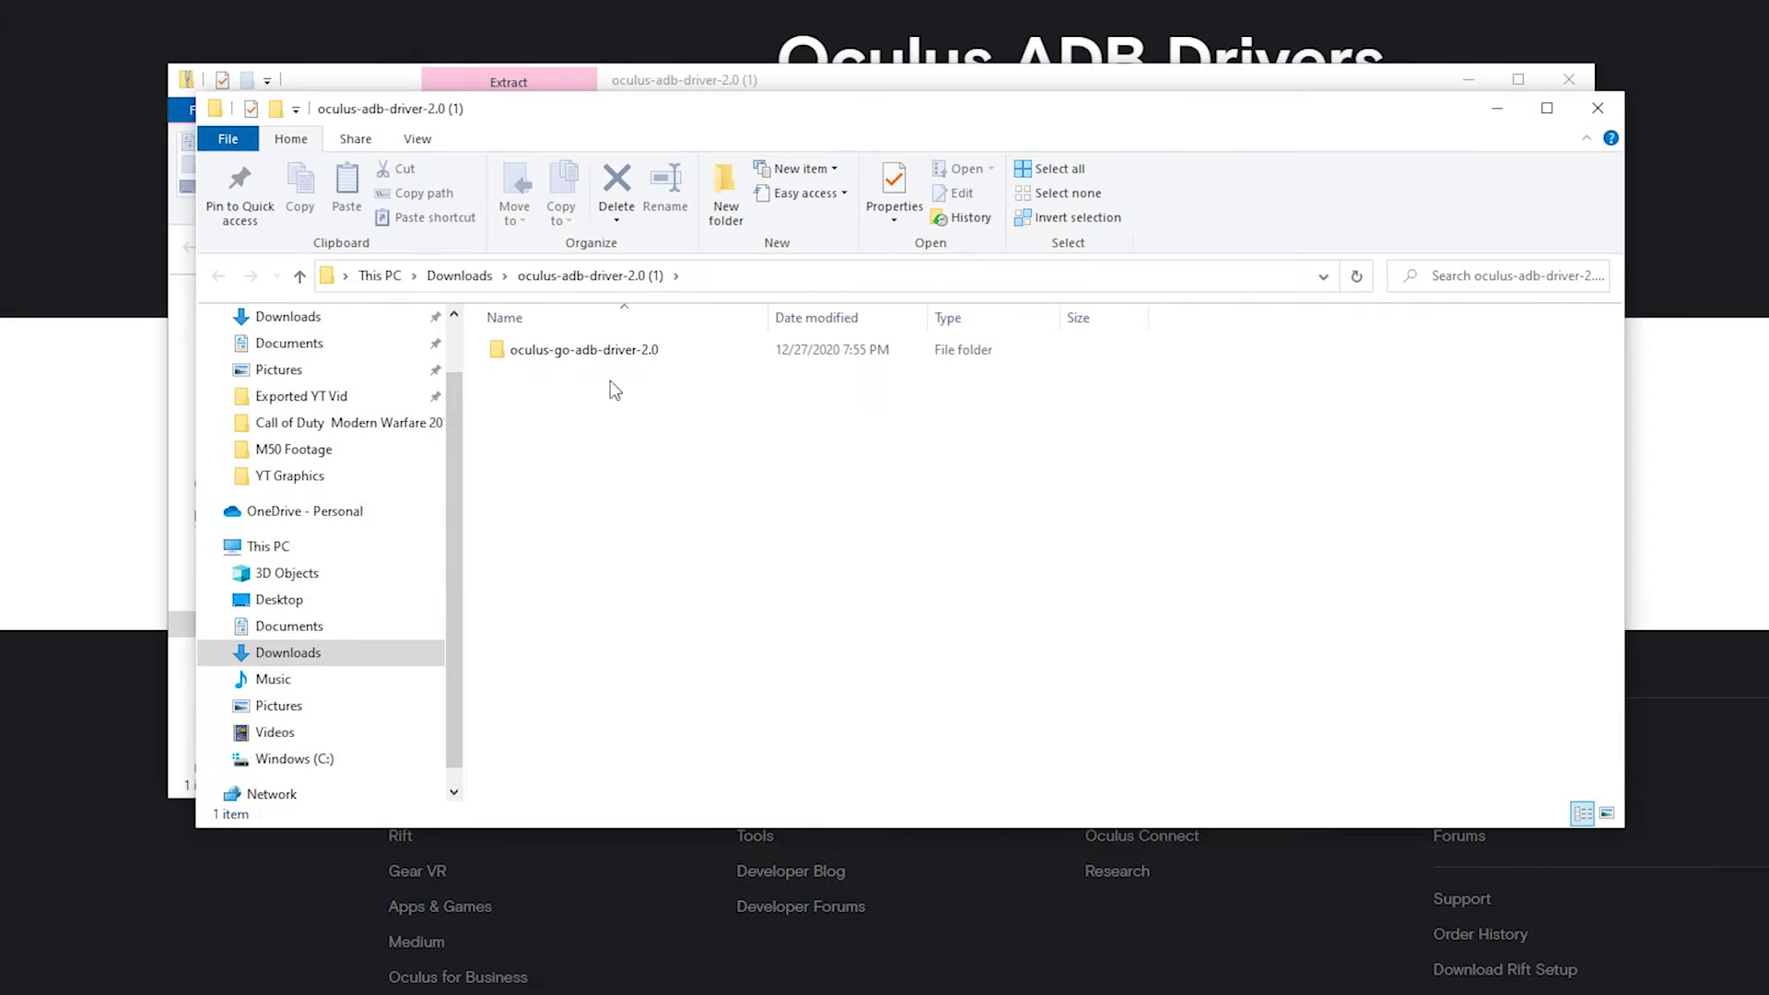
{"action": "left_click", "coordinate": [565, 354]}
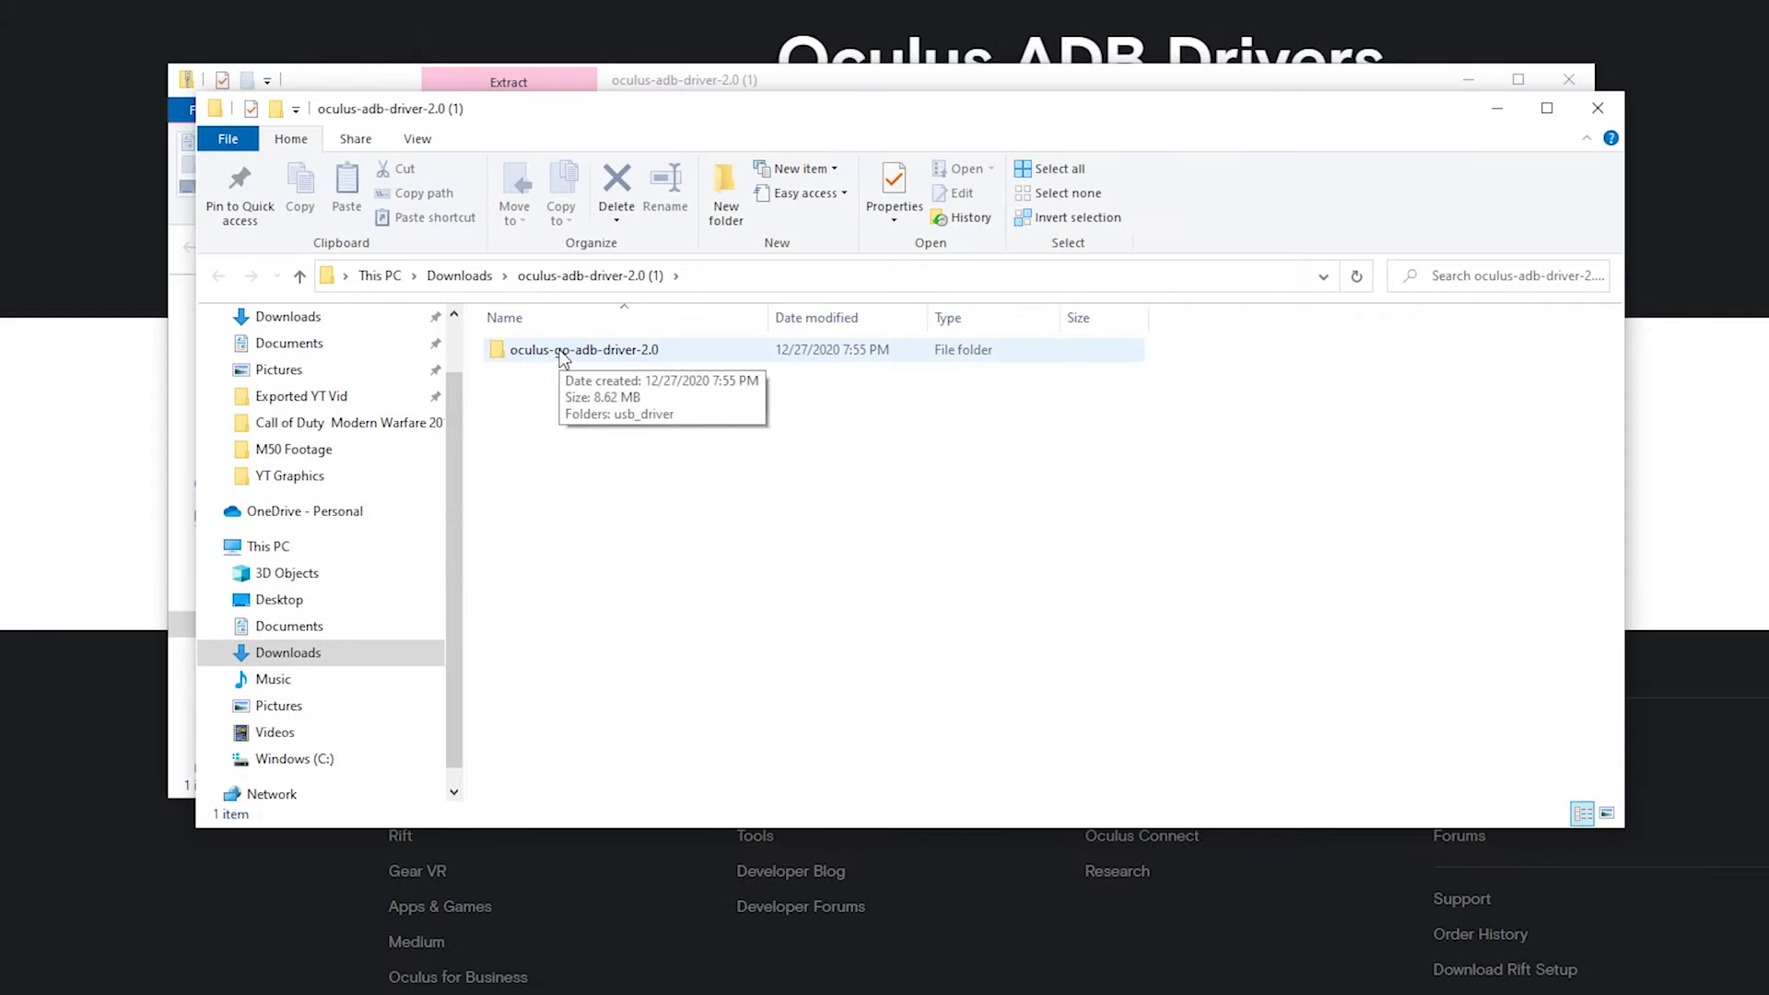
{"action": "double_click", "coordinate": [577, 355]}
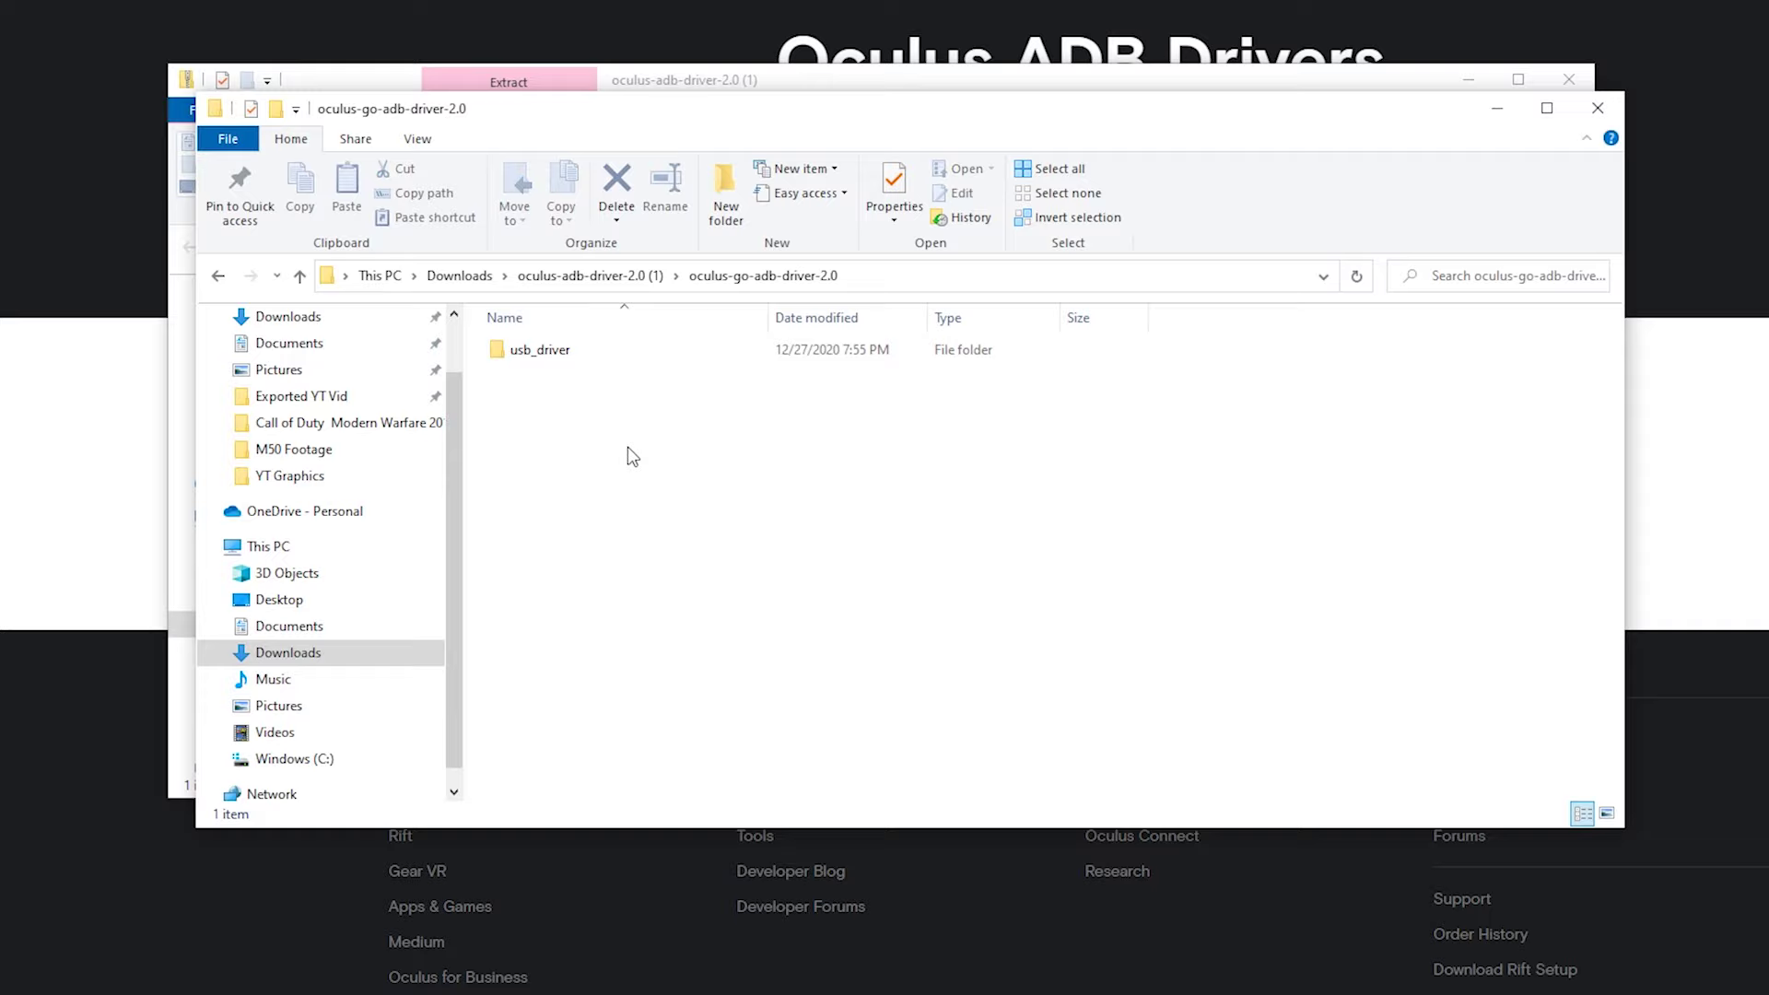
{"action": "double_click", "coordinate": [539, 361]}
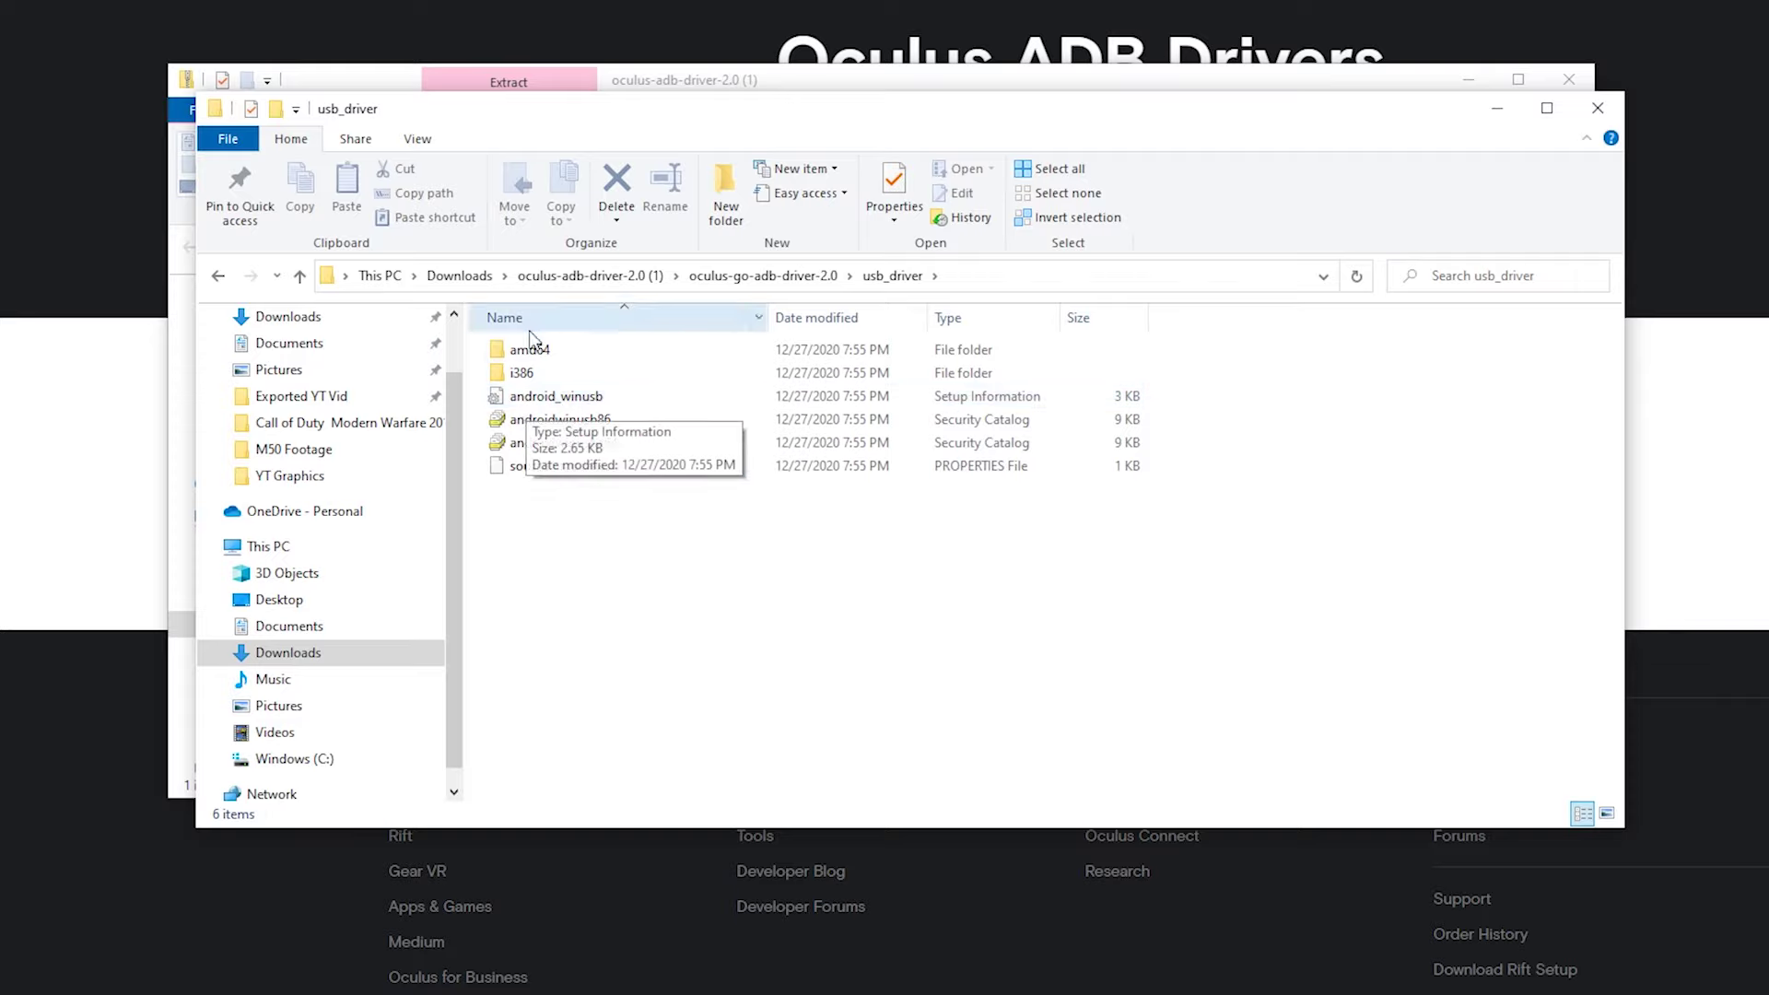
Step: Install android_winusb.inf, approving the security and UAC prompts, and dismiss the success message
{"action": "left_click", "coordinate": [538, 400]}
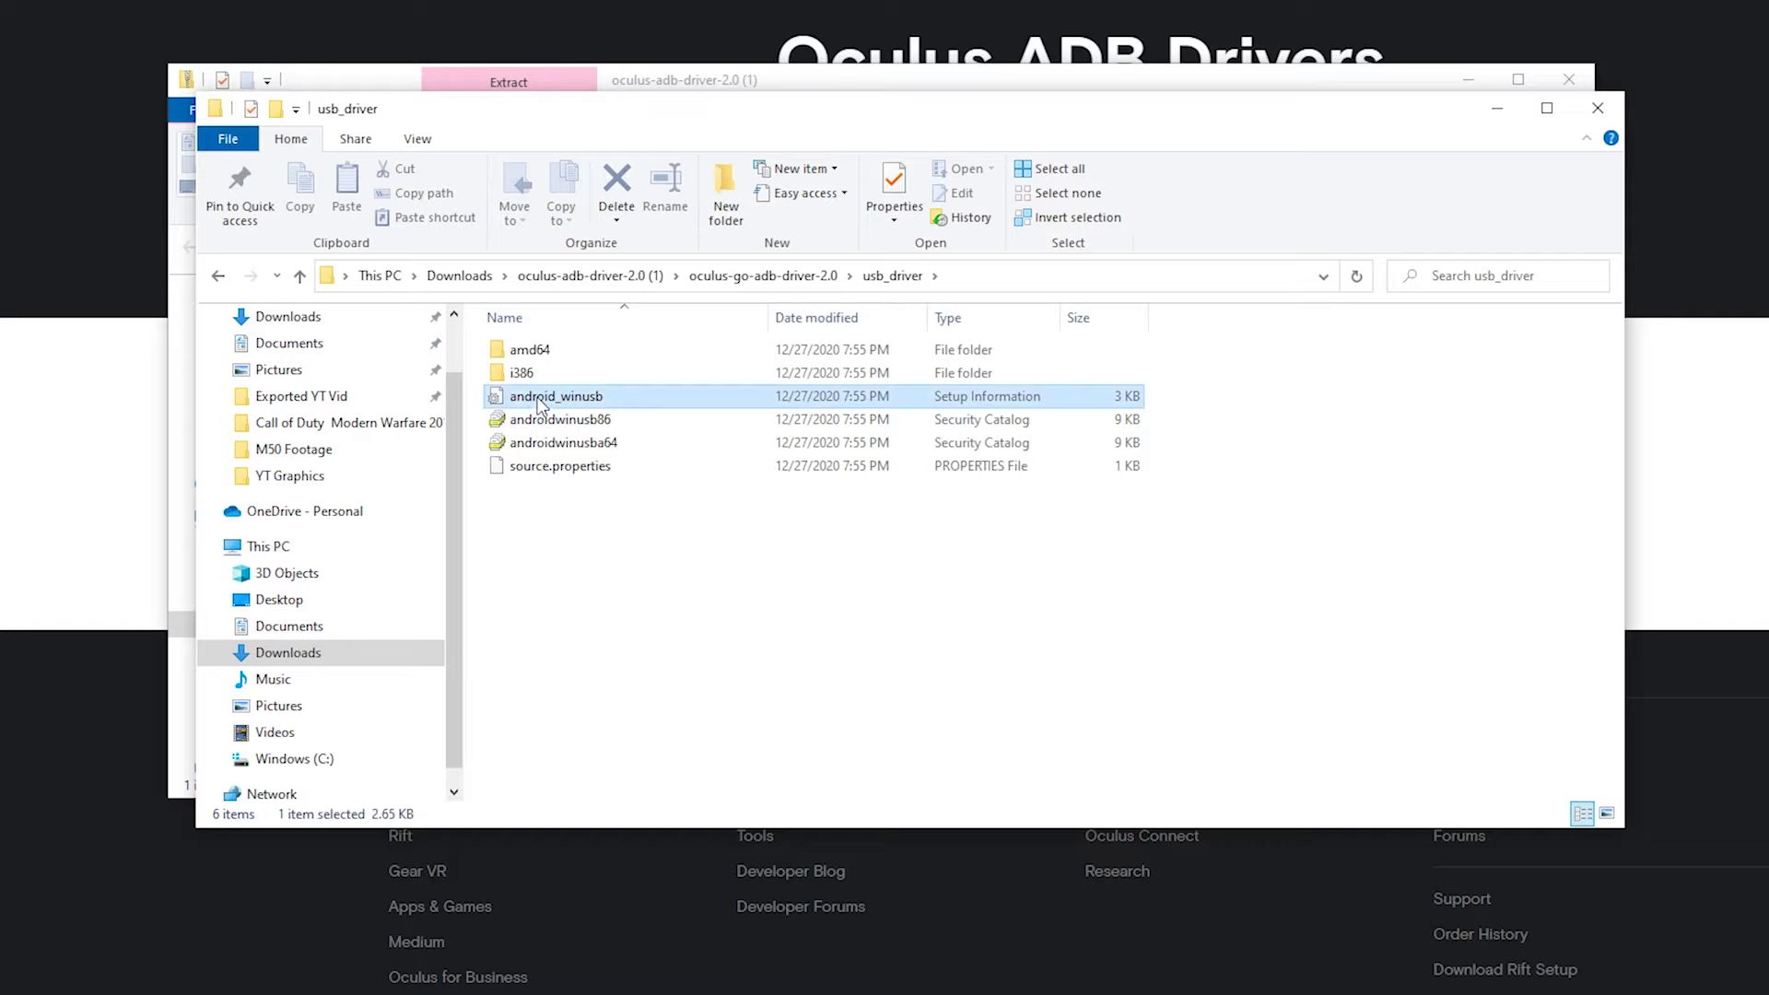
{"action": "right_click", "coordinate": [538, 399]}
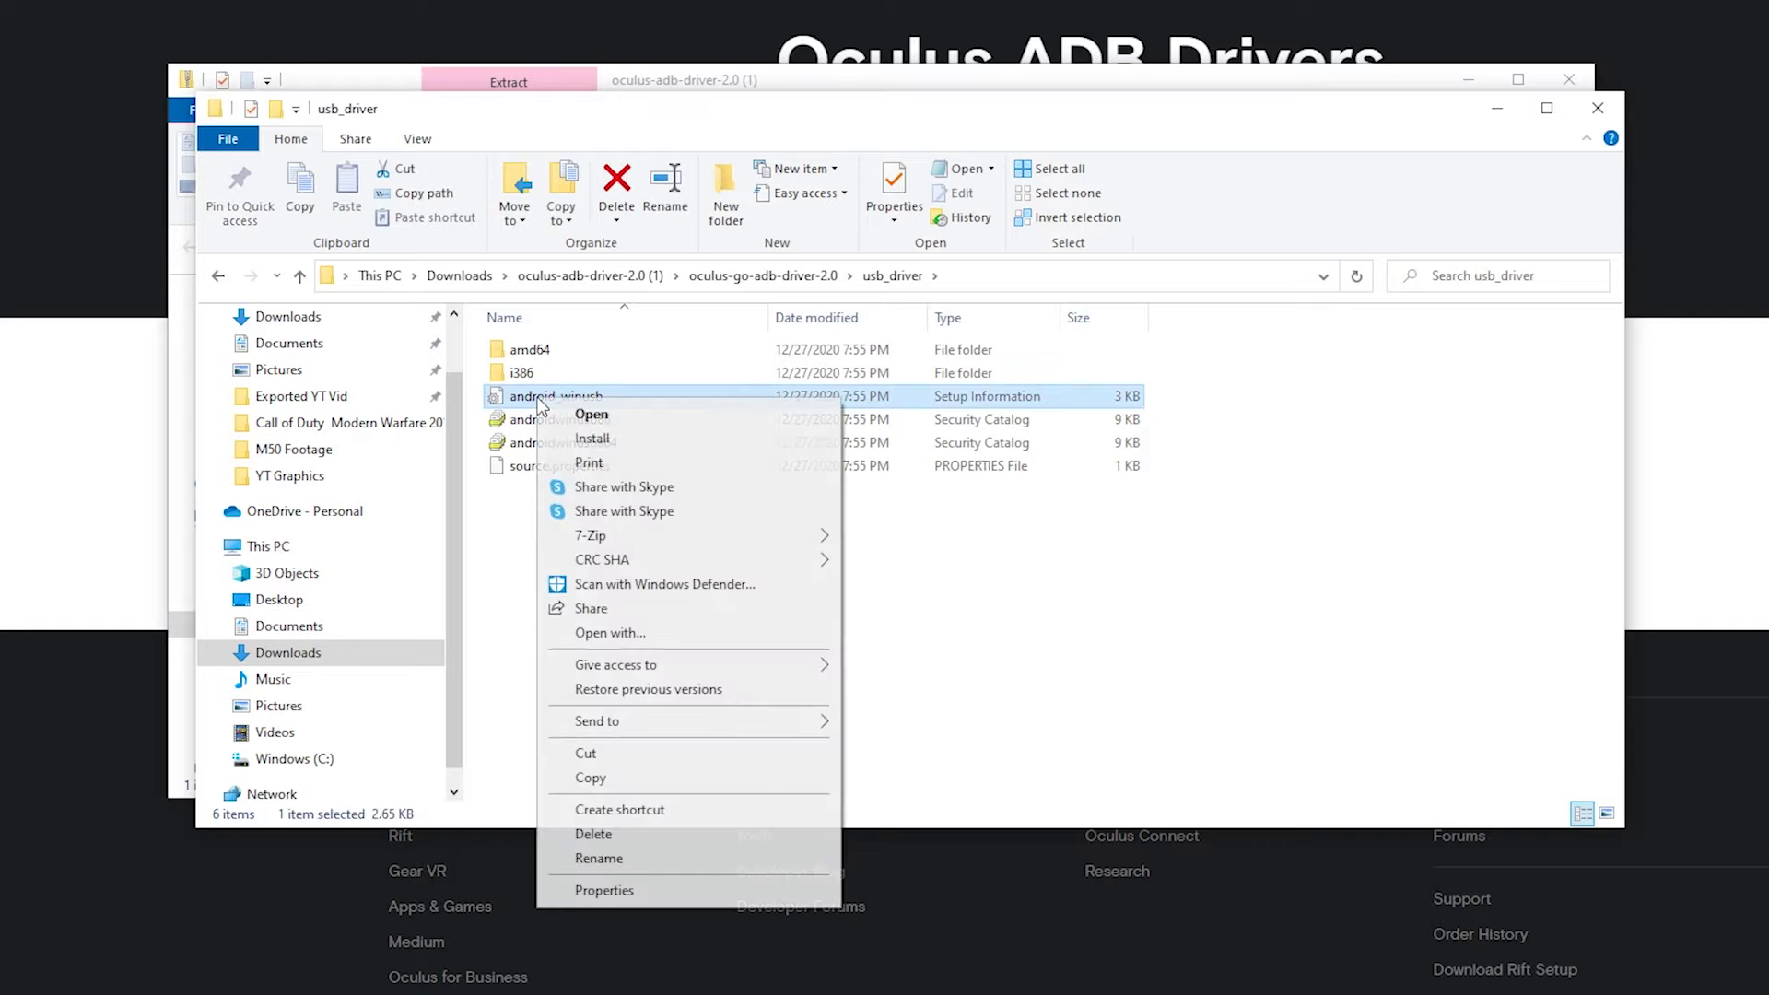
{"action": "left_click", "coordinate": [597, 438]}
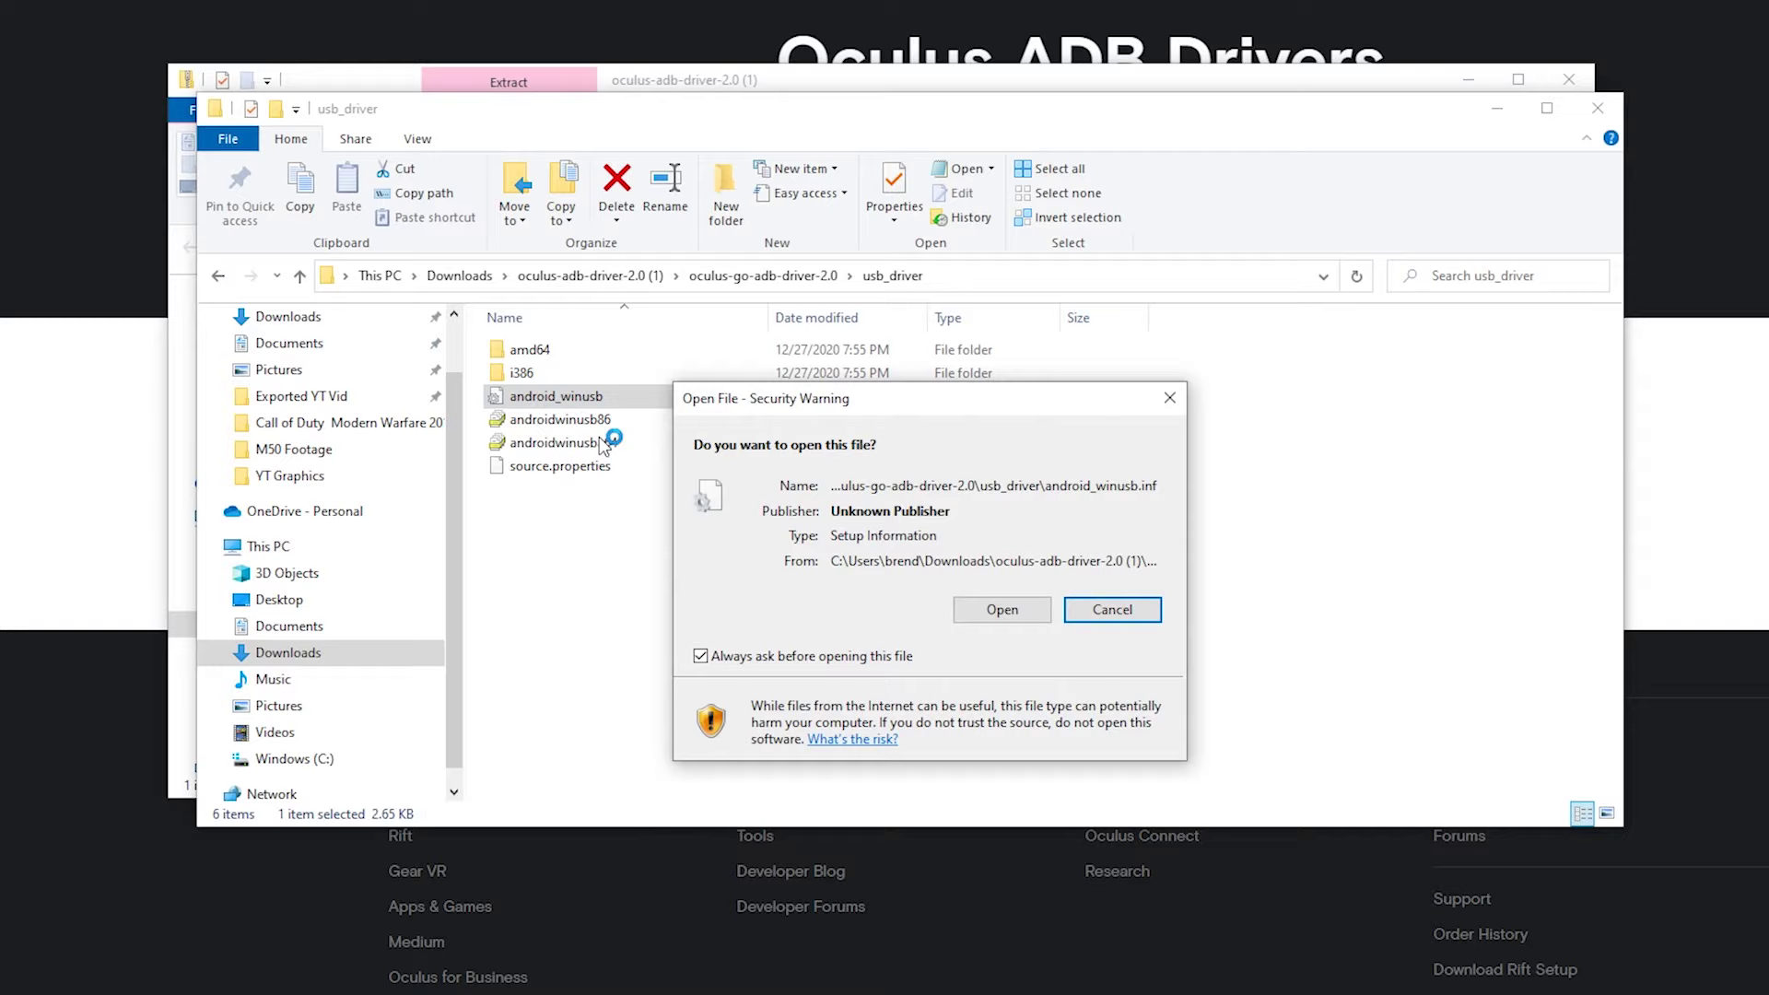
{"action": "left_click", "coordinate": [1000, 609]}
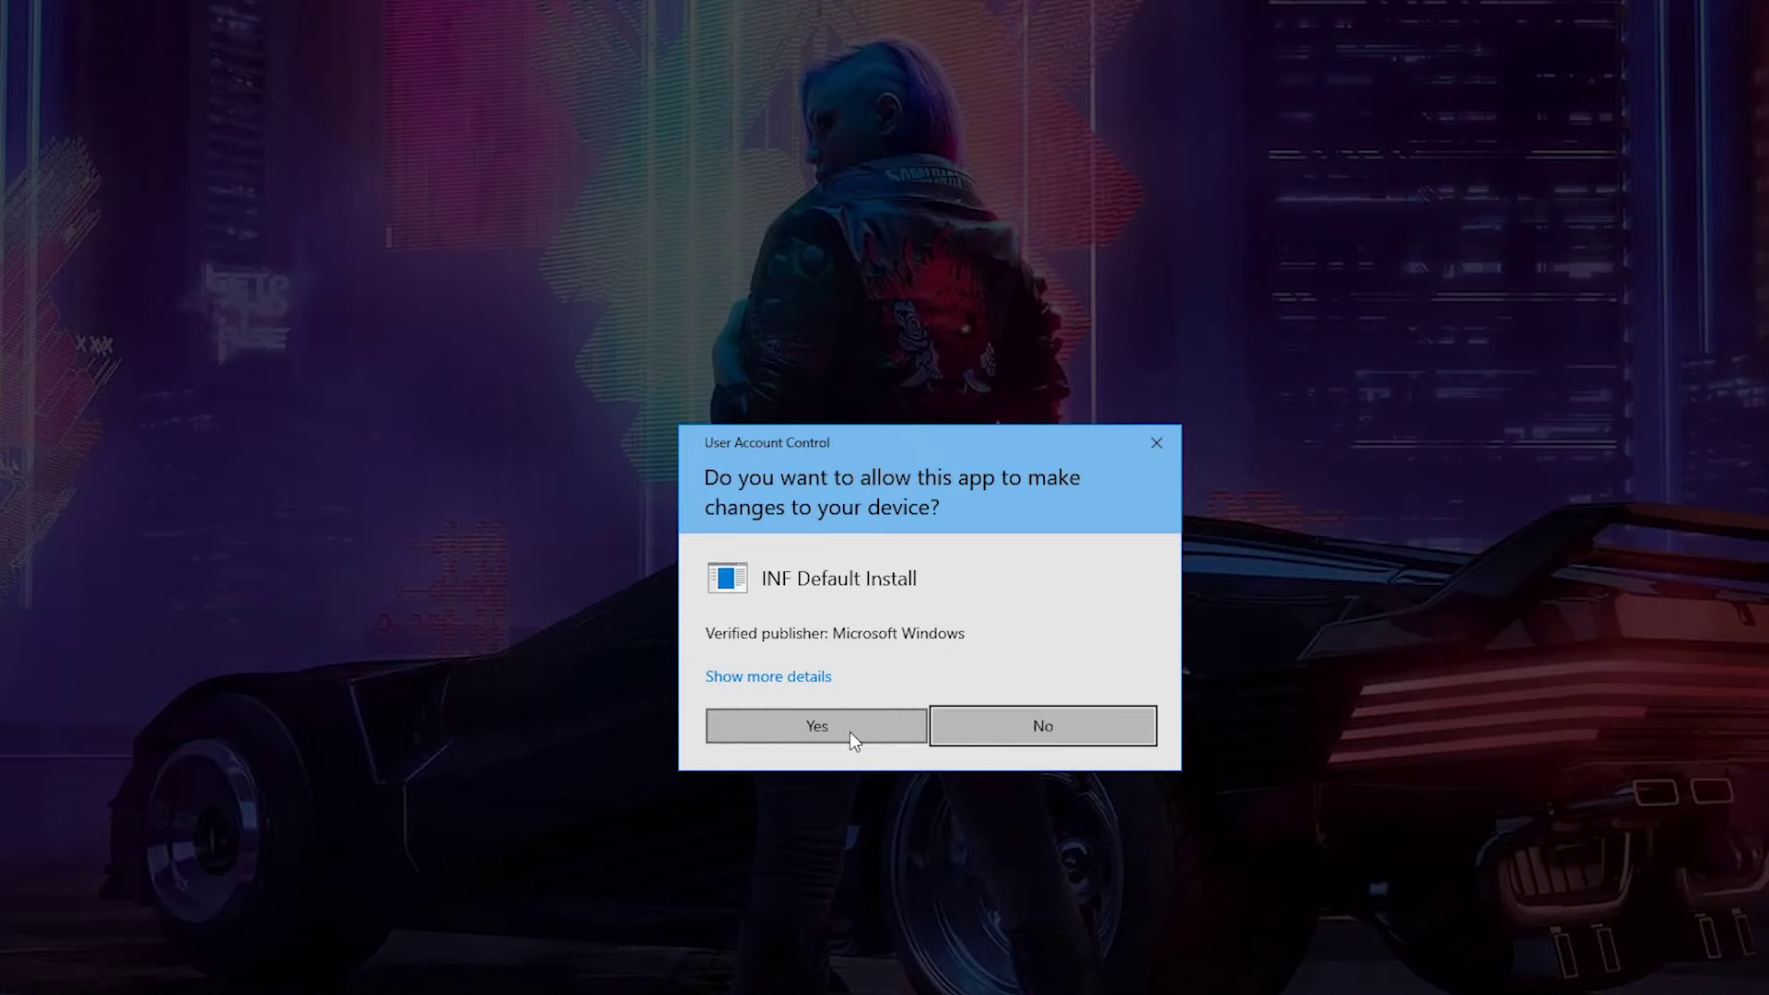
{"action": "left_click", "coordinate": [831, 726]}
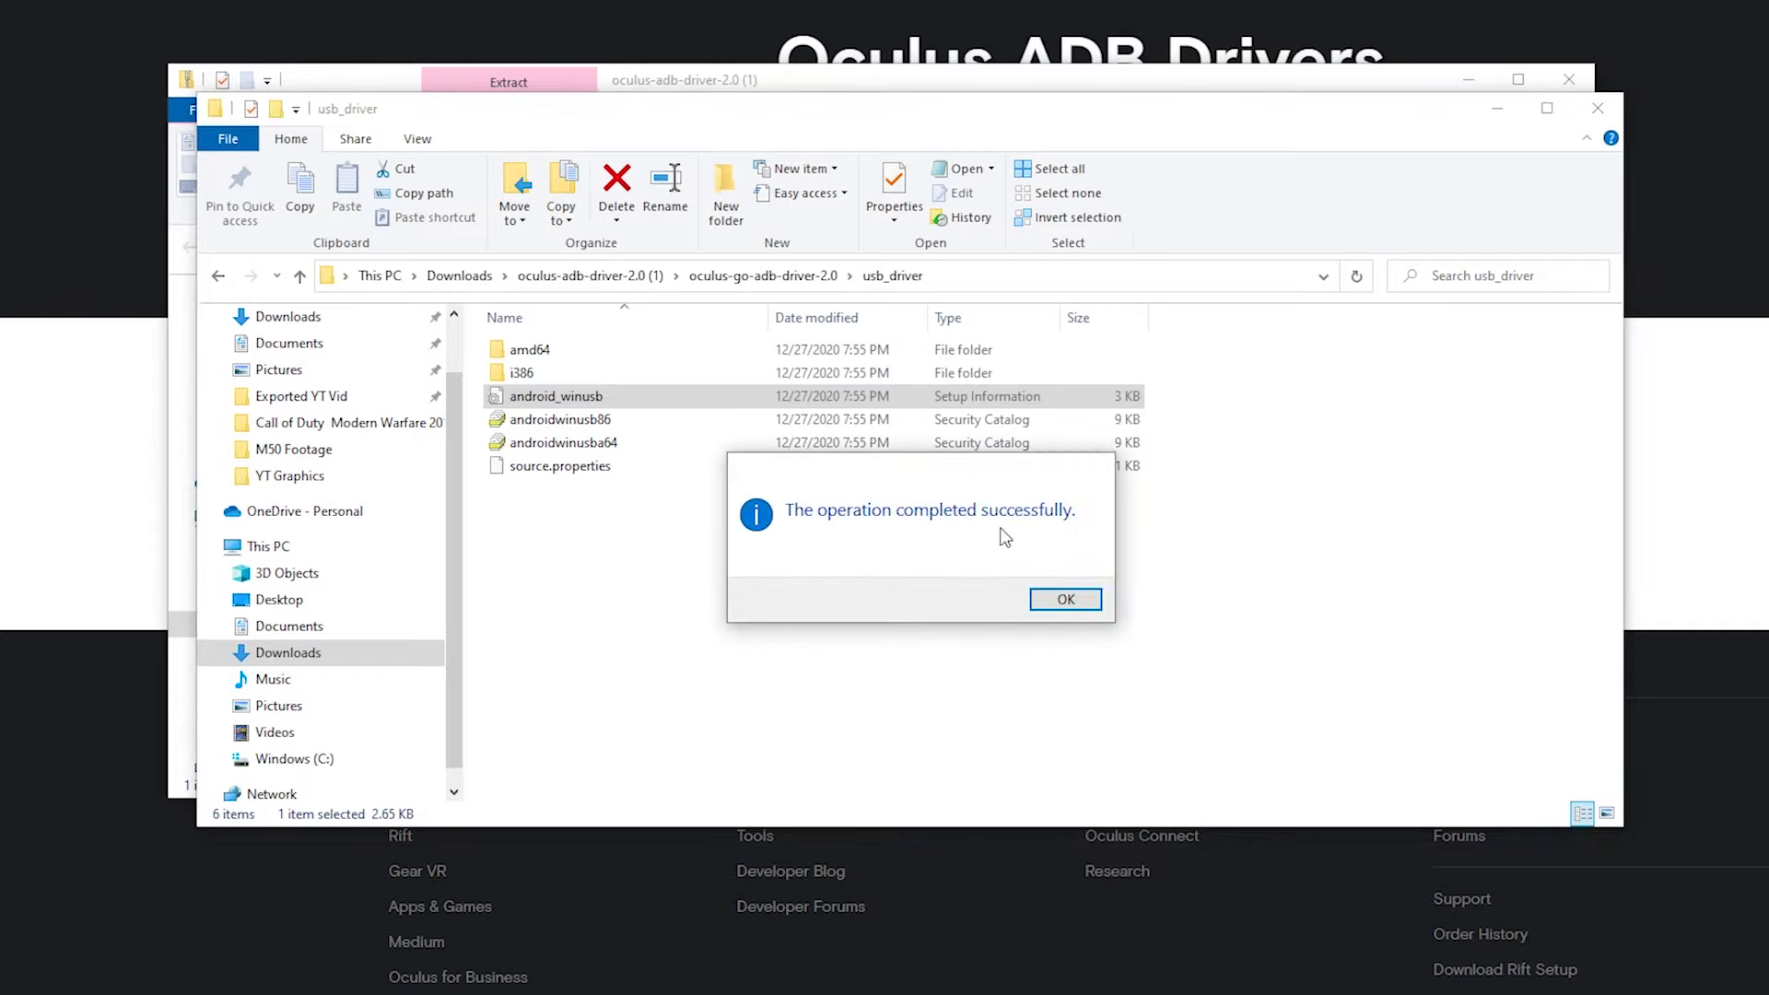
{"action": "left_click", "coordinate": [1084, 601]}
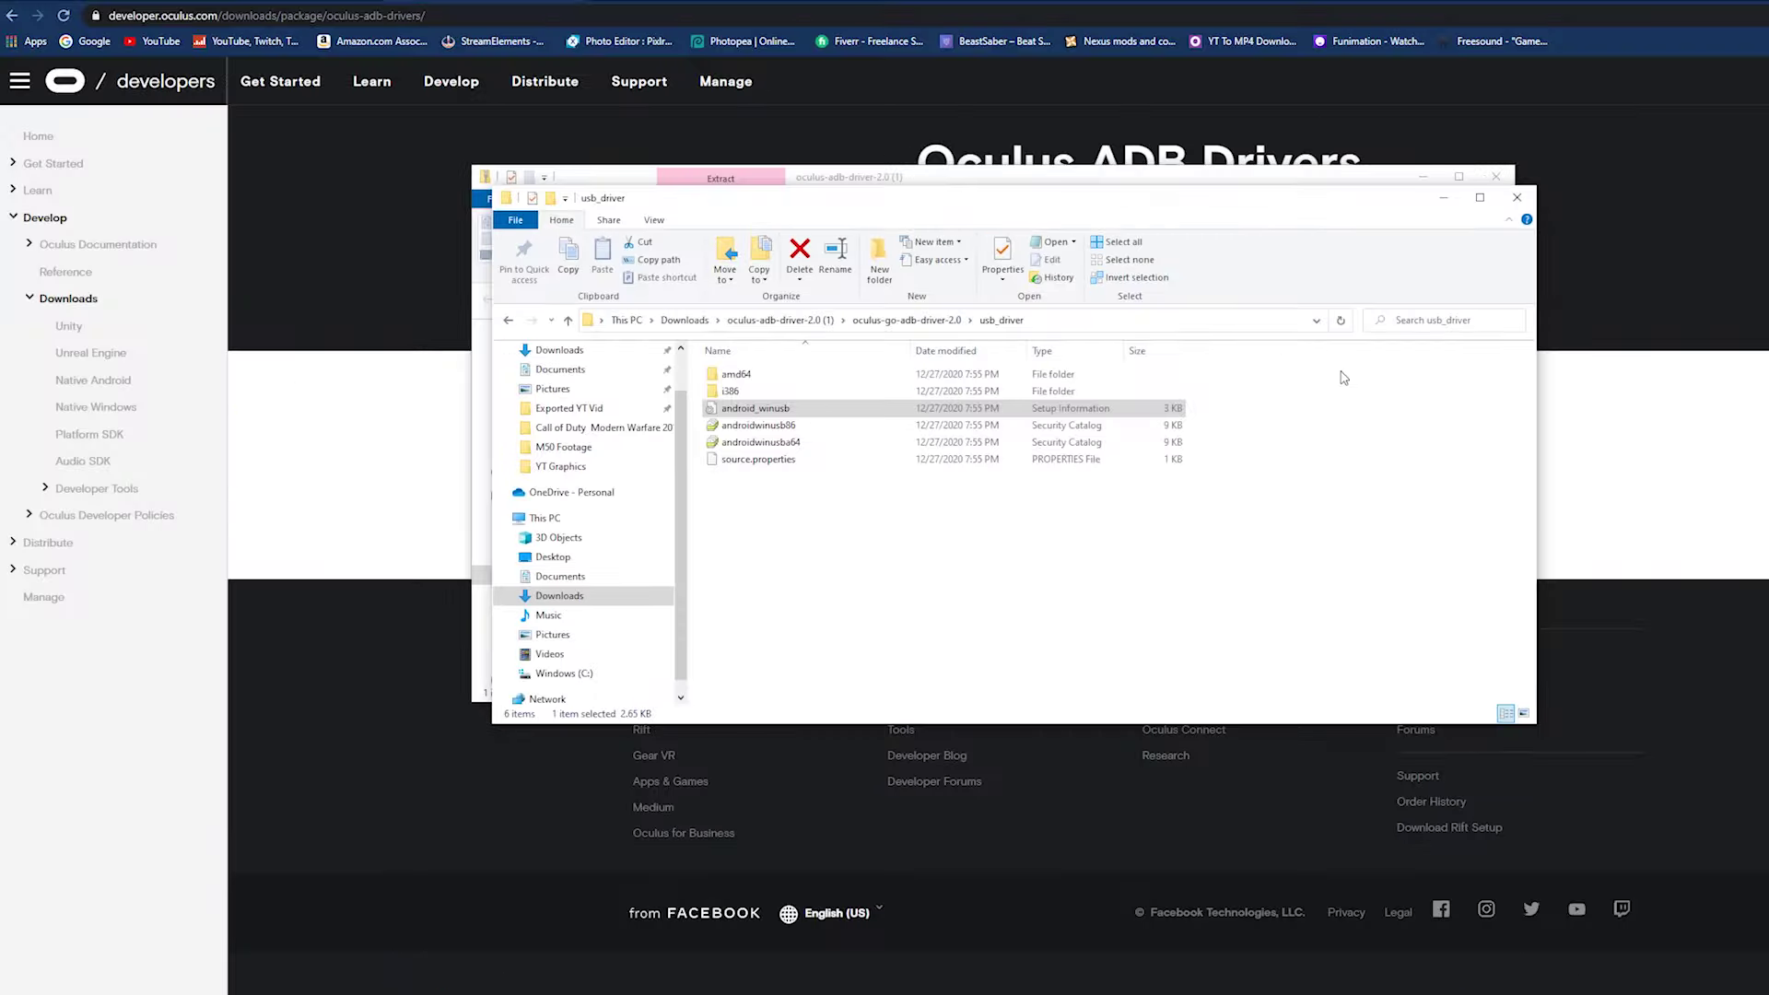
Step: Close the usb_driver window and go to Settings in the Oculus phone app
{"action": "left_click", "coordinate": [1516, 197]}
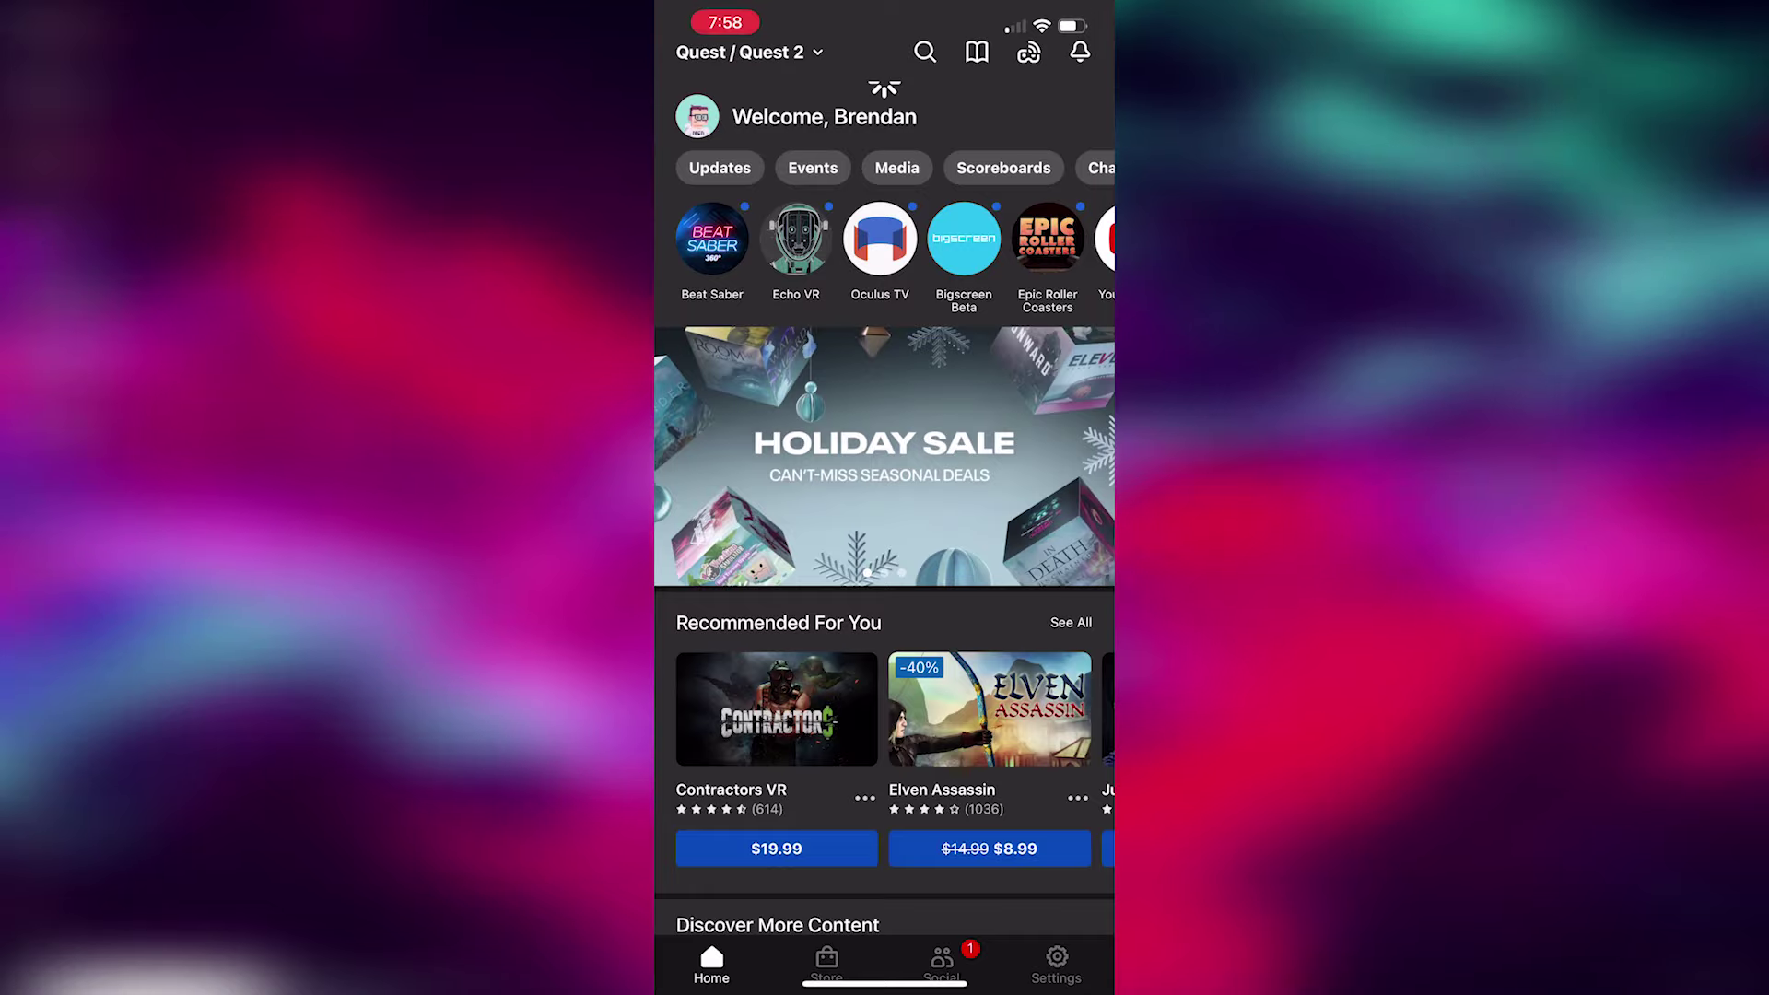
{"action": "left_click", "coordinate": [1057, 965]}
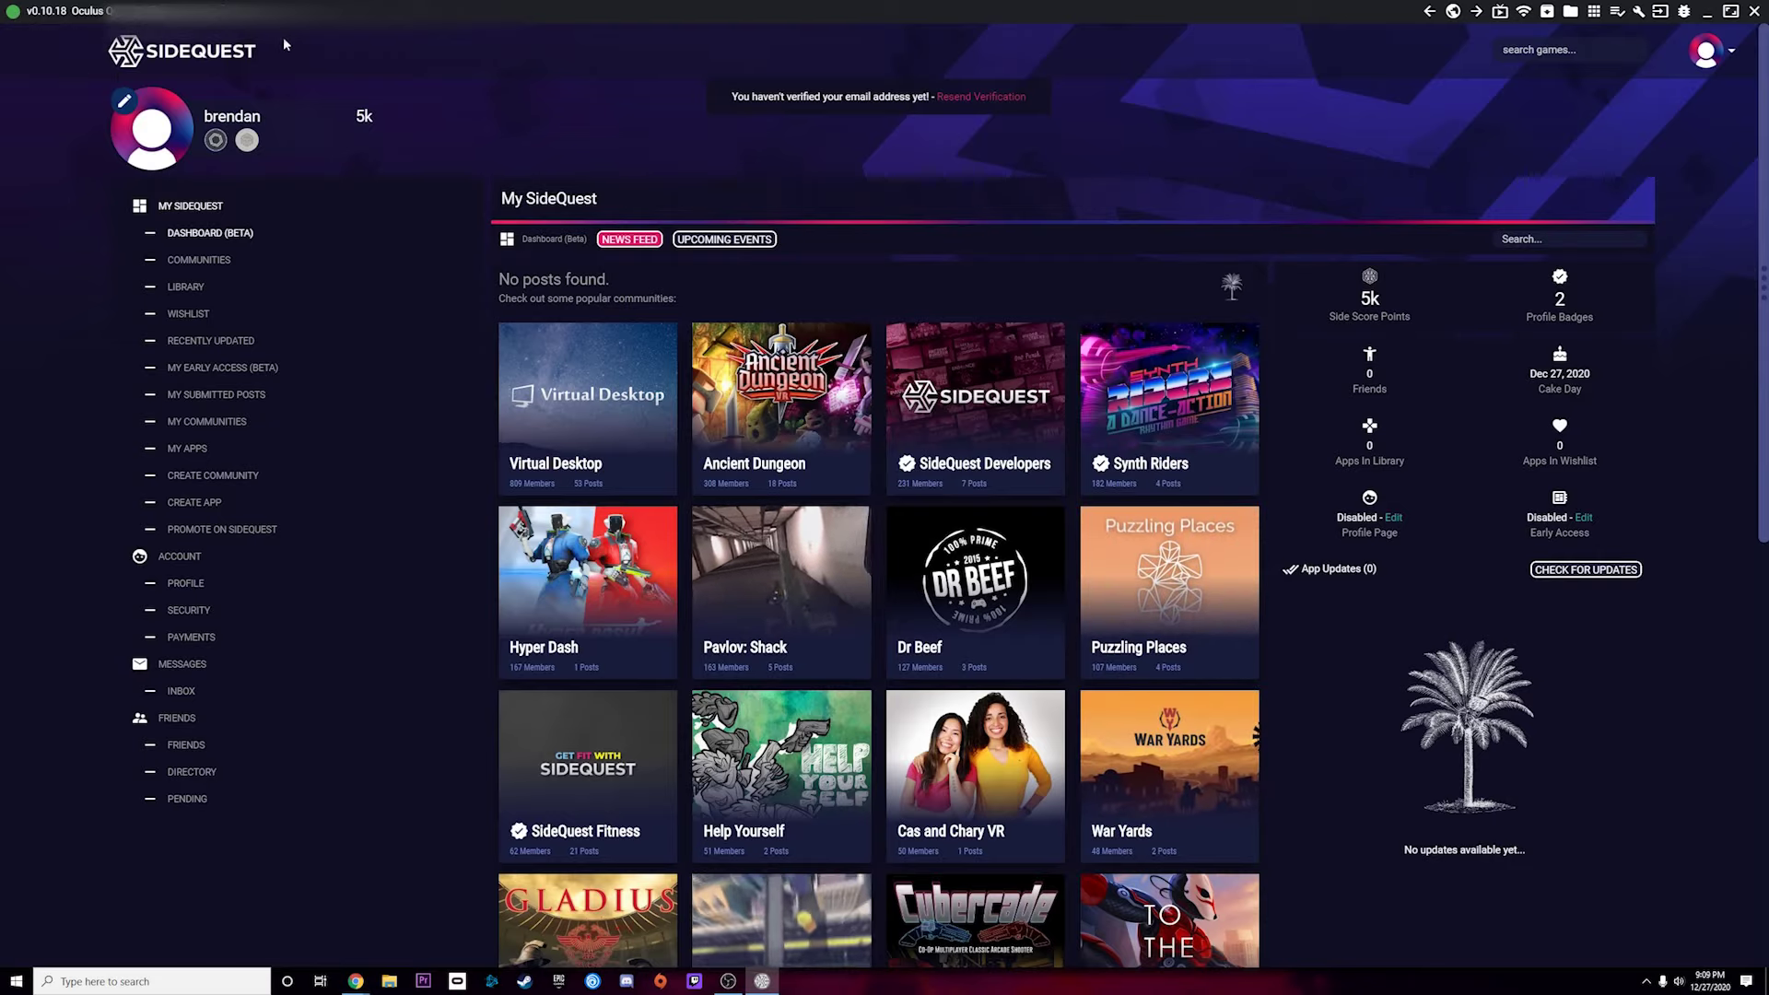
Step: Download com.weloveoculus.BMBF.apk from the v1.13.2 release in Chrome, then return to SideQuest
{"action": "mouse_move", "coordinate": [357, 982]}
{"action": "left_click", "coordinate": [341, 921]}
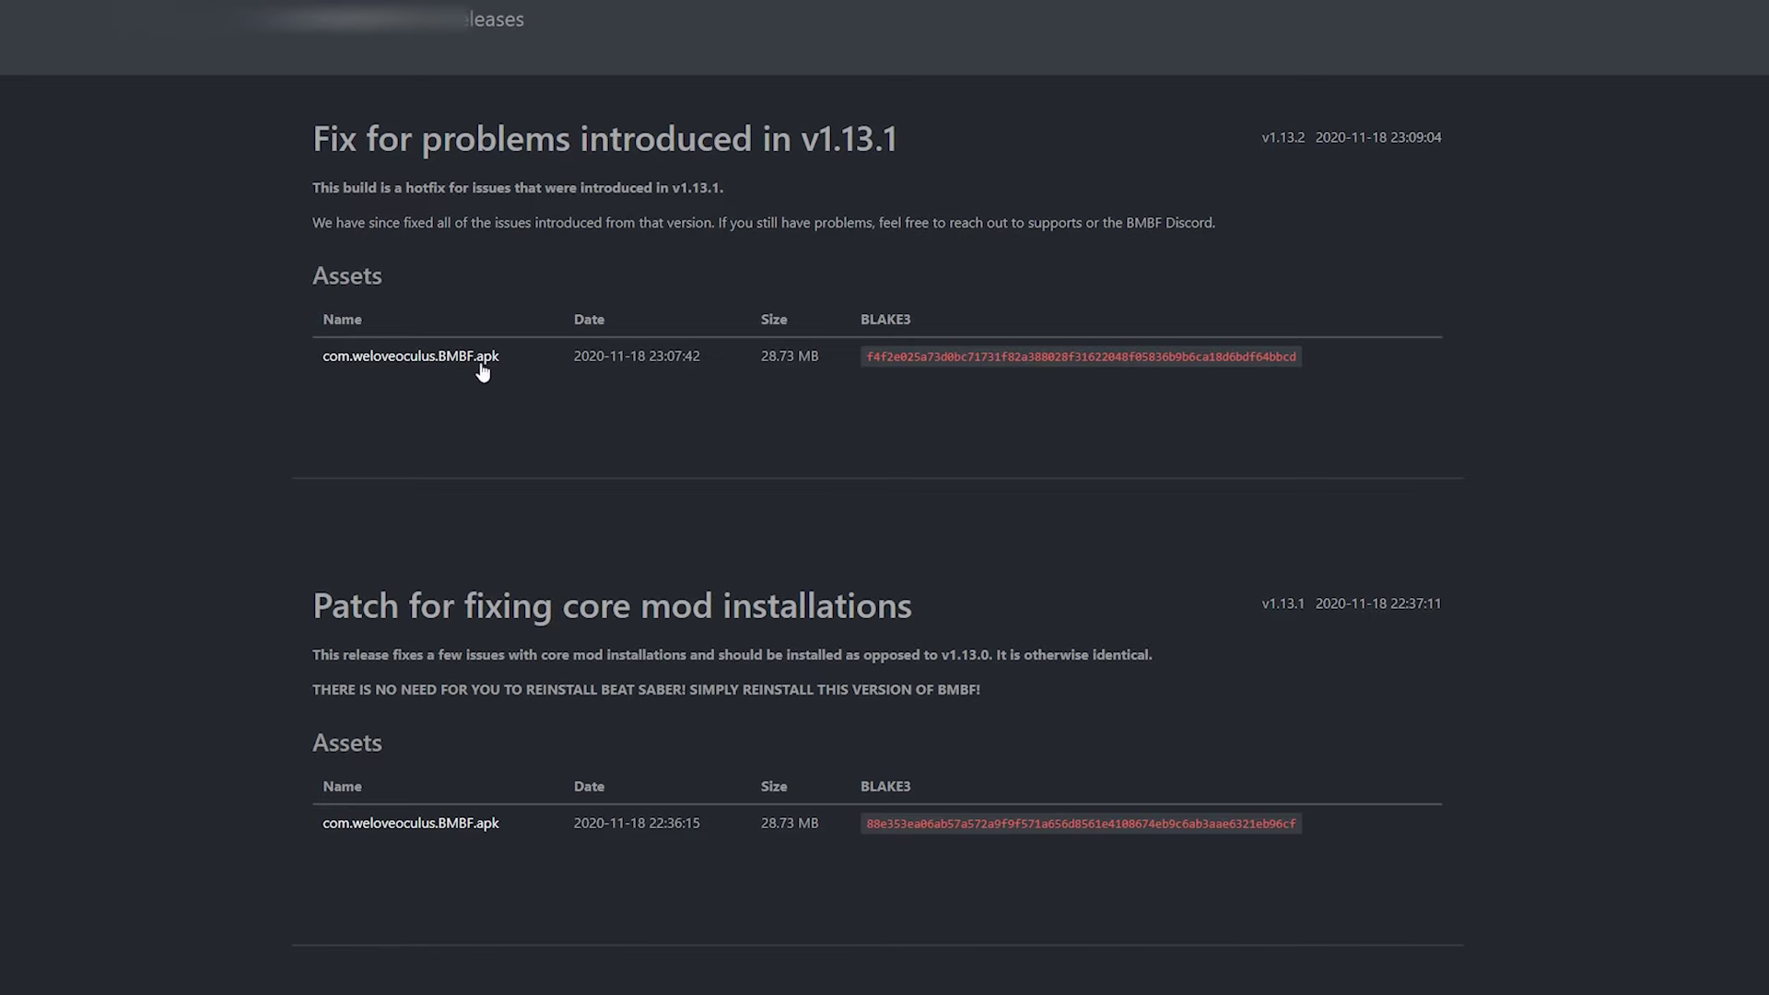
{"action": "left_click", "coordinate": [440, 361]}
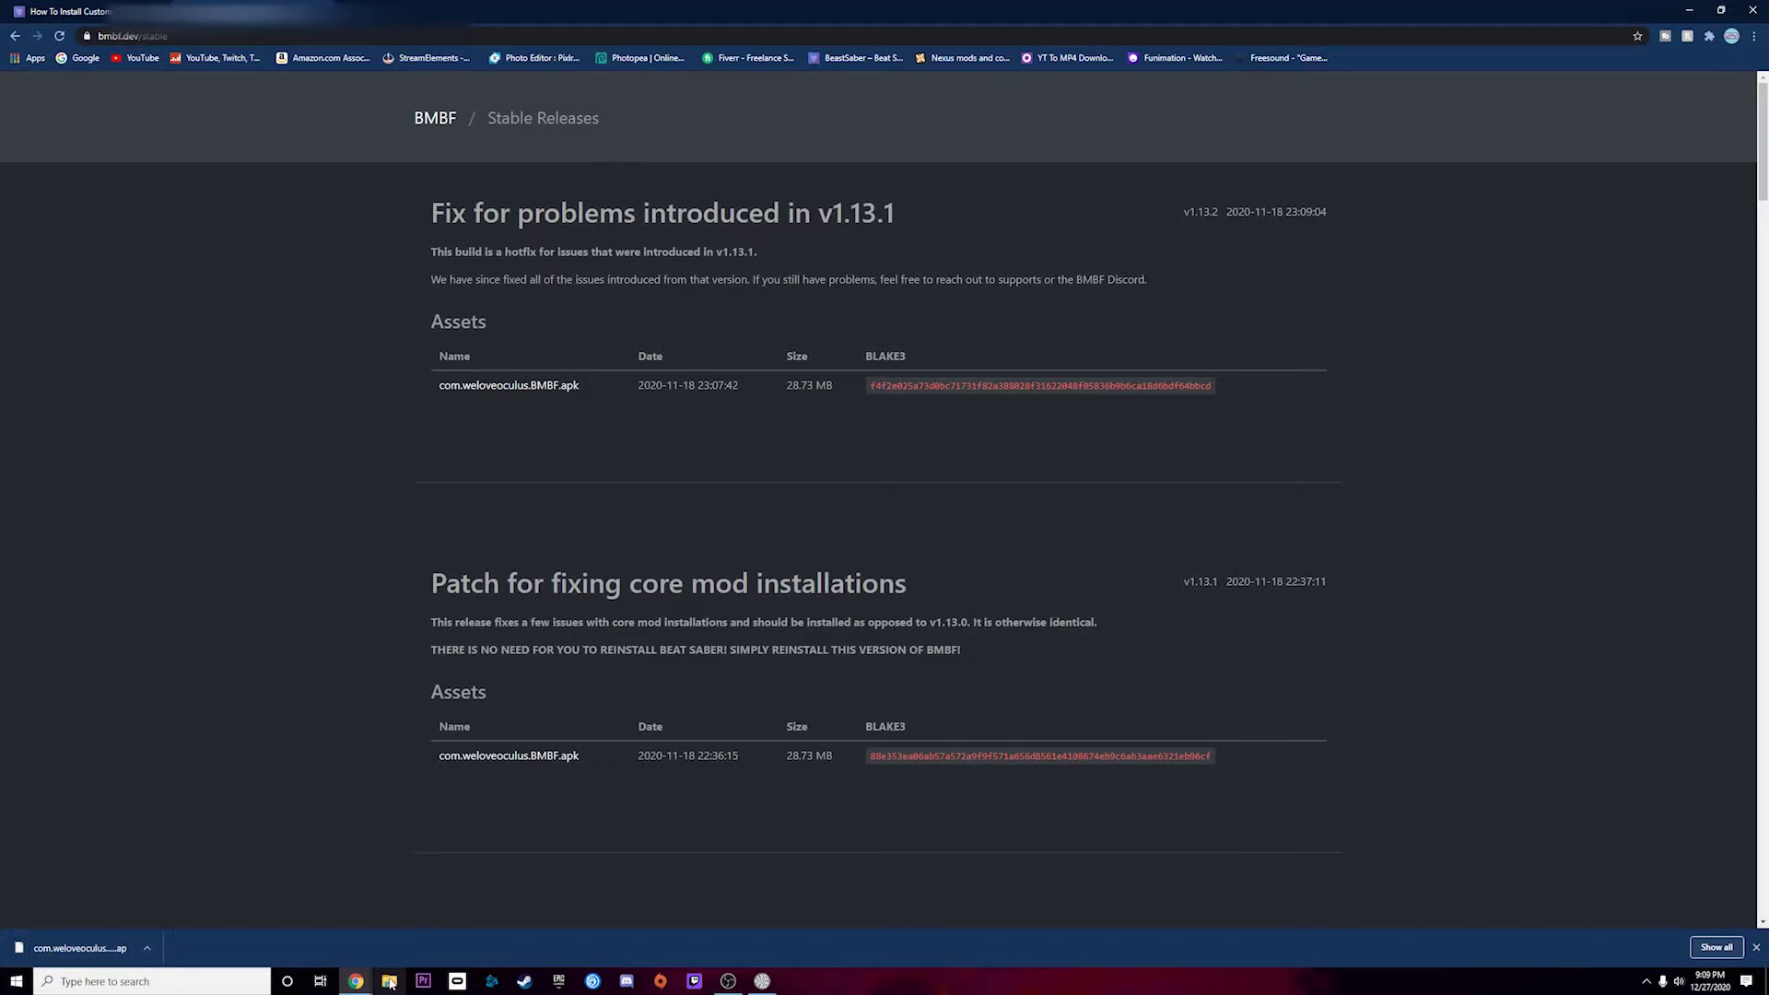
{"action": "mouse_move", "coordinate": [364, 981]}
{"action": "left_click", "coordinate": [428, 934]}
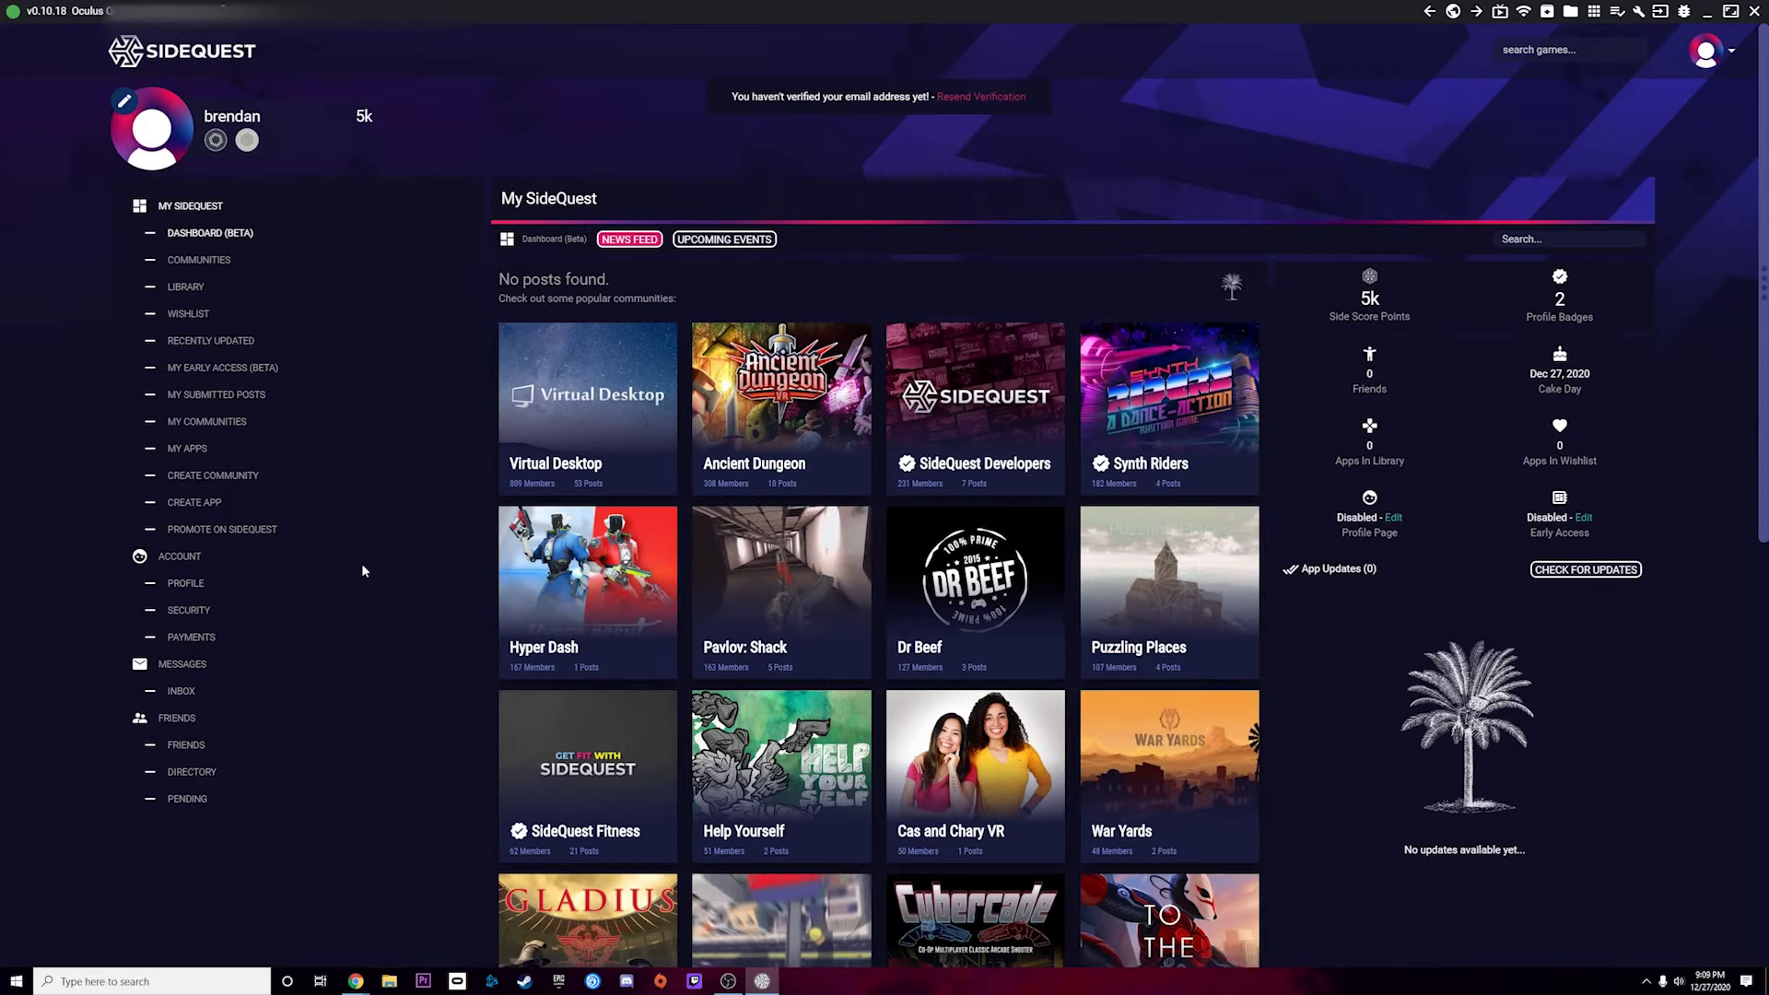
Step: Drag com.weloveoculus.BMBF (2).apk from Downloads onto SideQuest to install it on the headset
{"action": "left_click", "coordinate": [388, 981]}
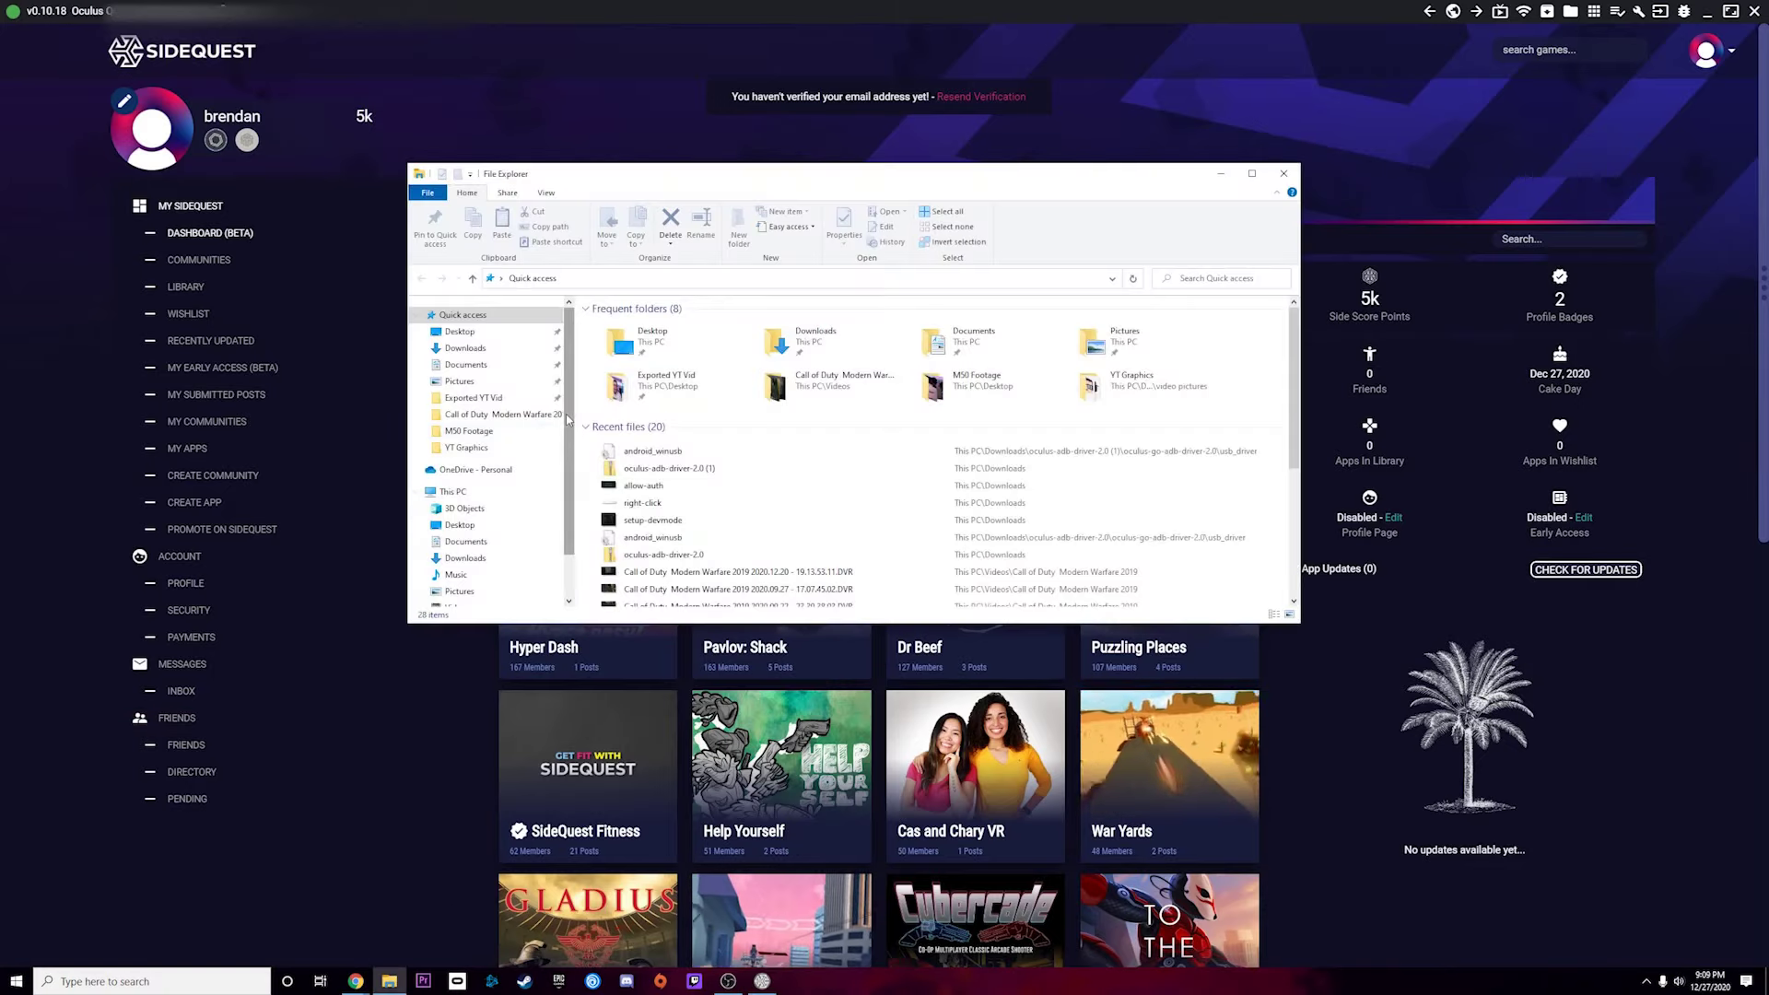
{"action": "left_click_drag", "start_coordinate": [689, 169], "coordinate": [920, 109]}
{"action": "left_click", "coordinate": [699, 286]}
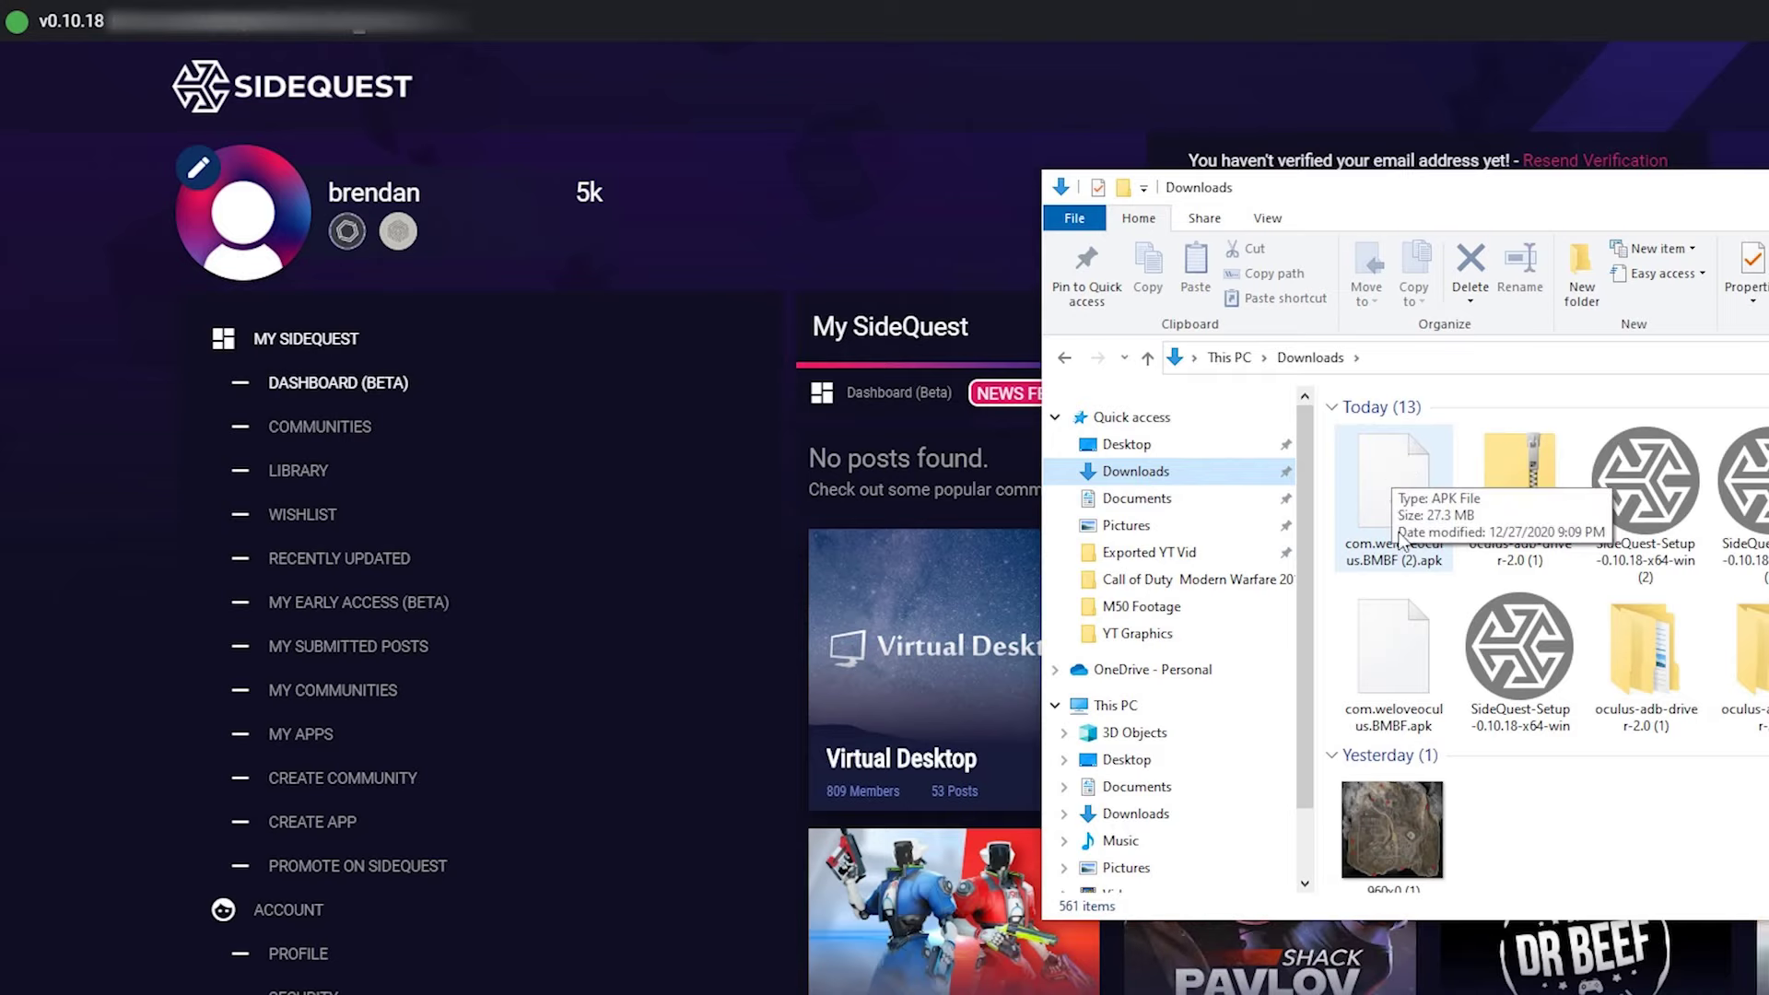
{"action": "left_click_drag", "start_coordinate": [1375, 564], "coordinate": [27, 26]}
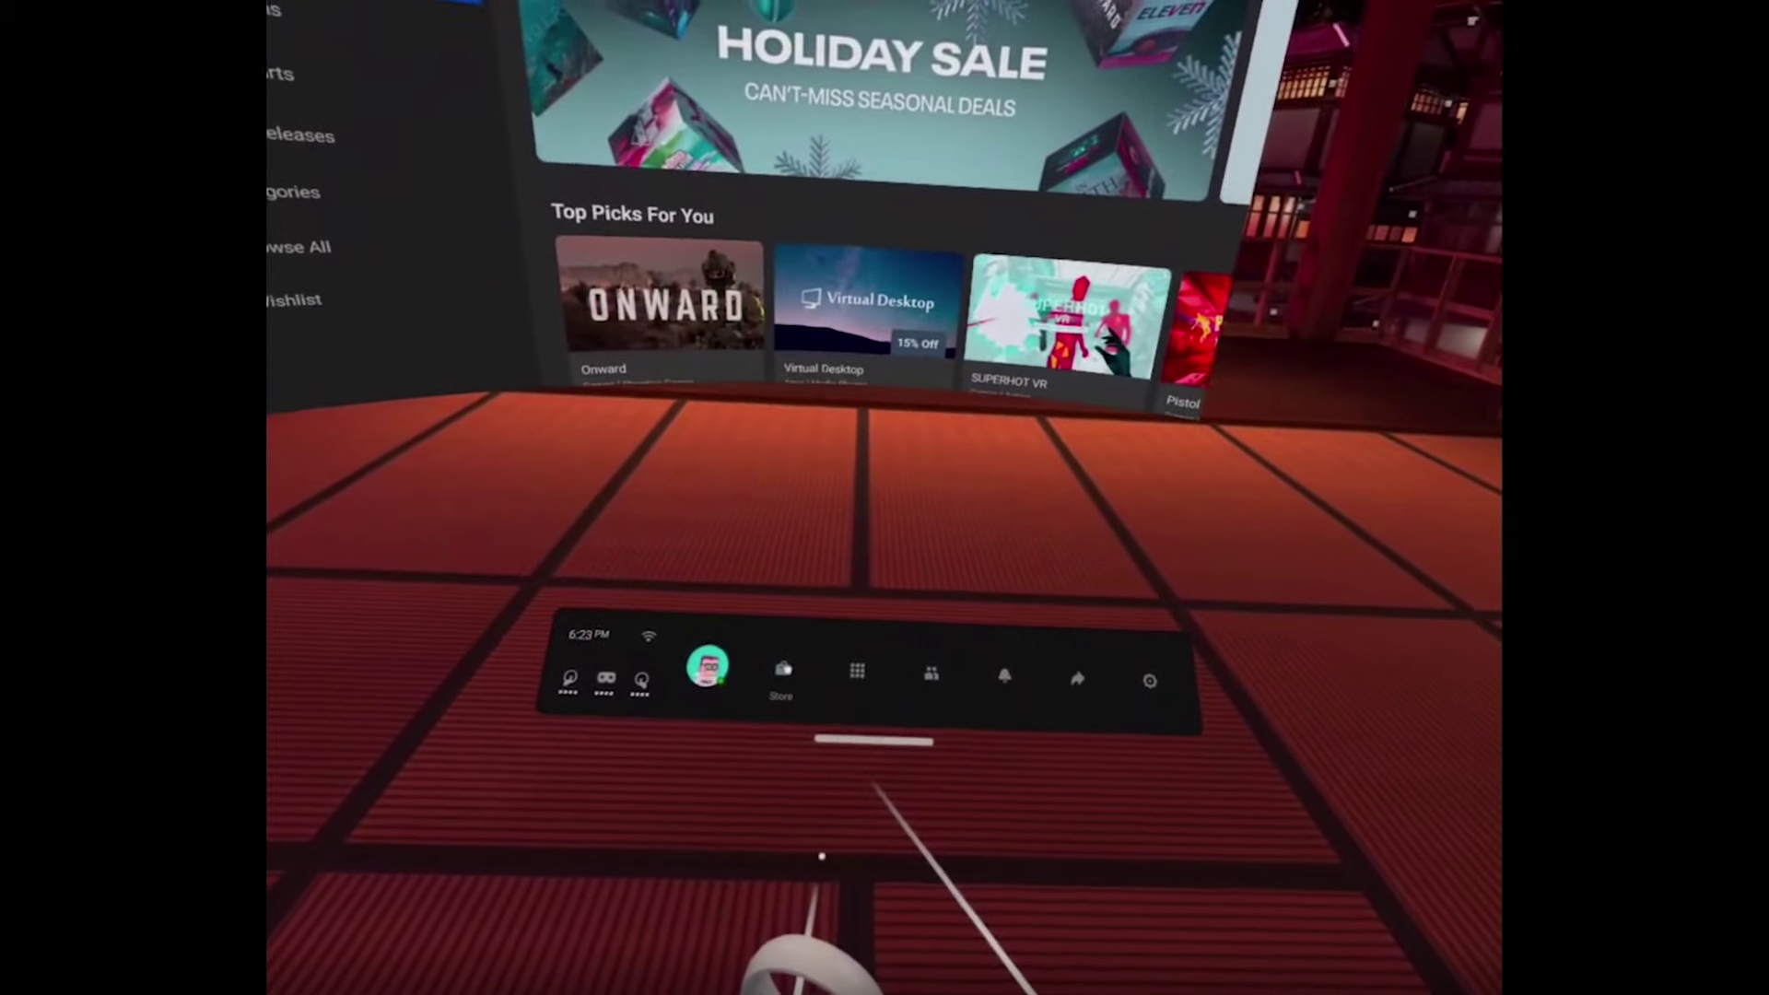
Step: Filter the Quest app library to Unknown Sources and launch BMBF
{"action": "left_click", "coordinate": [857, 670]}
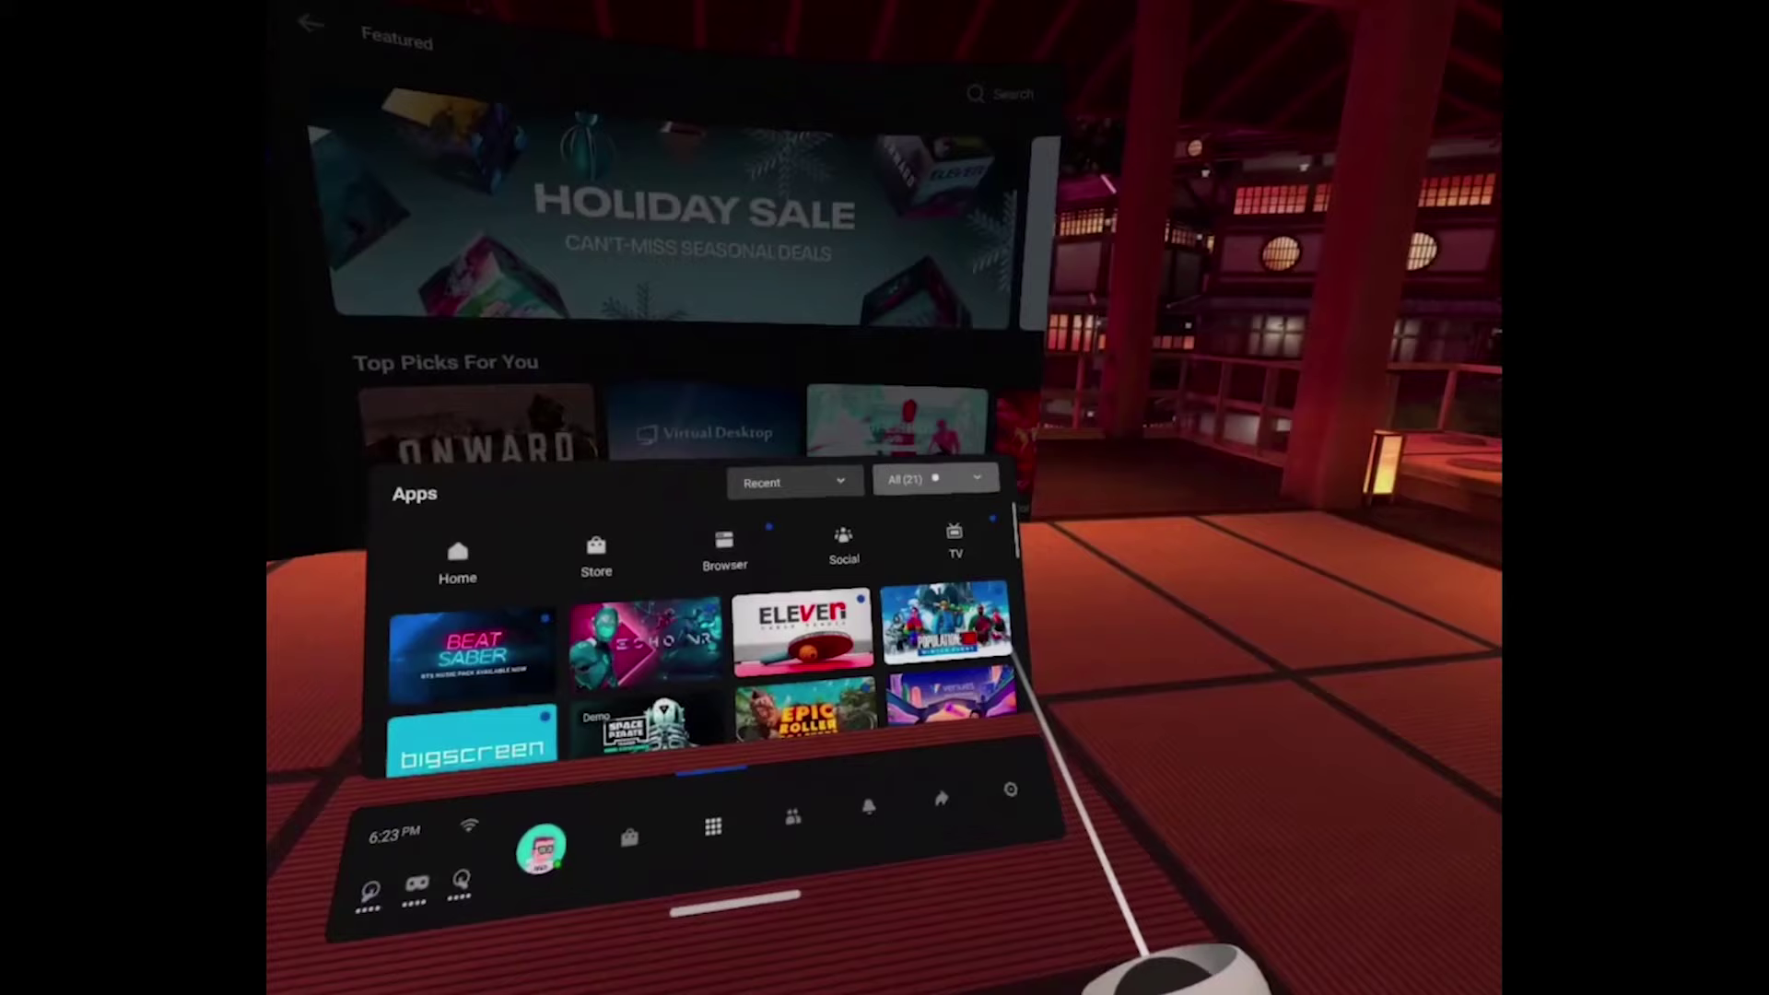
{"action": "left_click", "coordinate": [935, 478]}
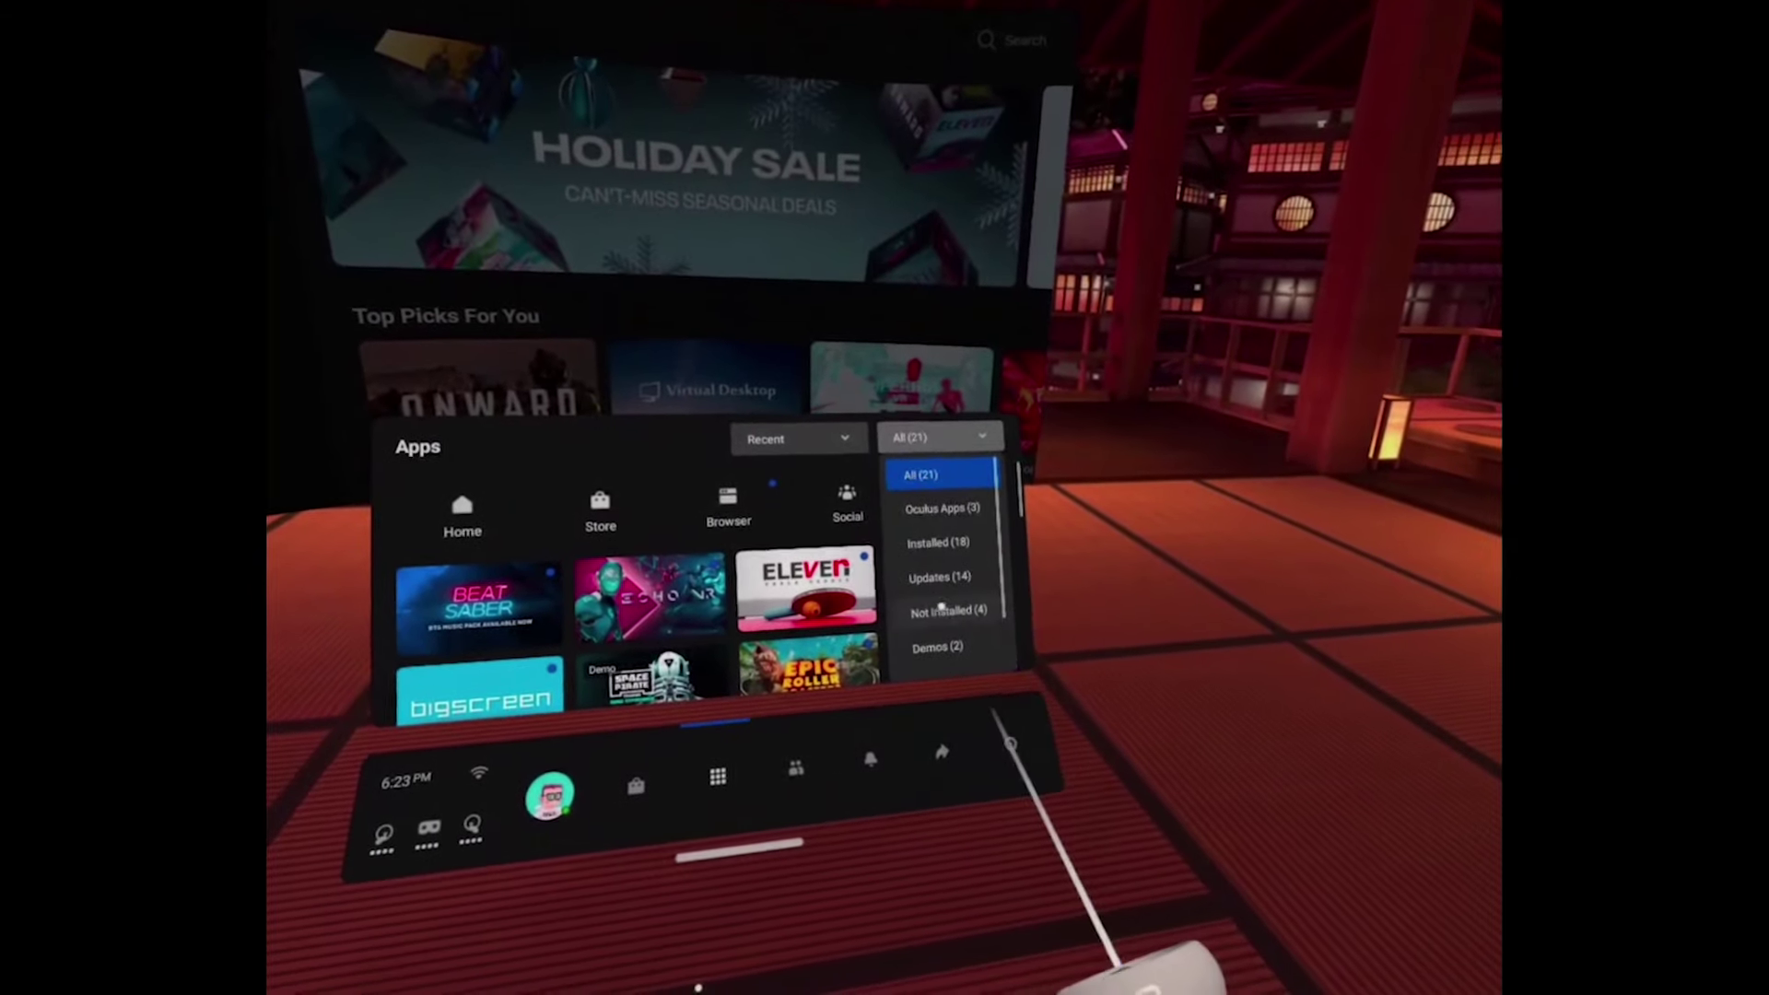
{"action": "scroll", "coordinate": [939, 608], "scroll_direction": "down", "scroll_amount": 2}
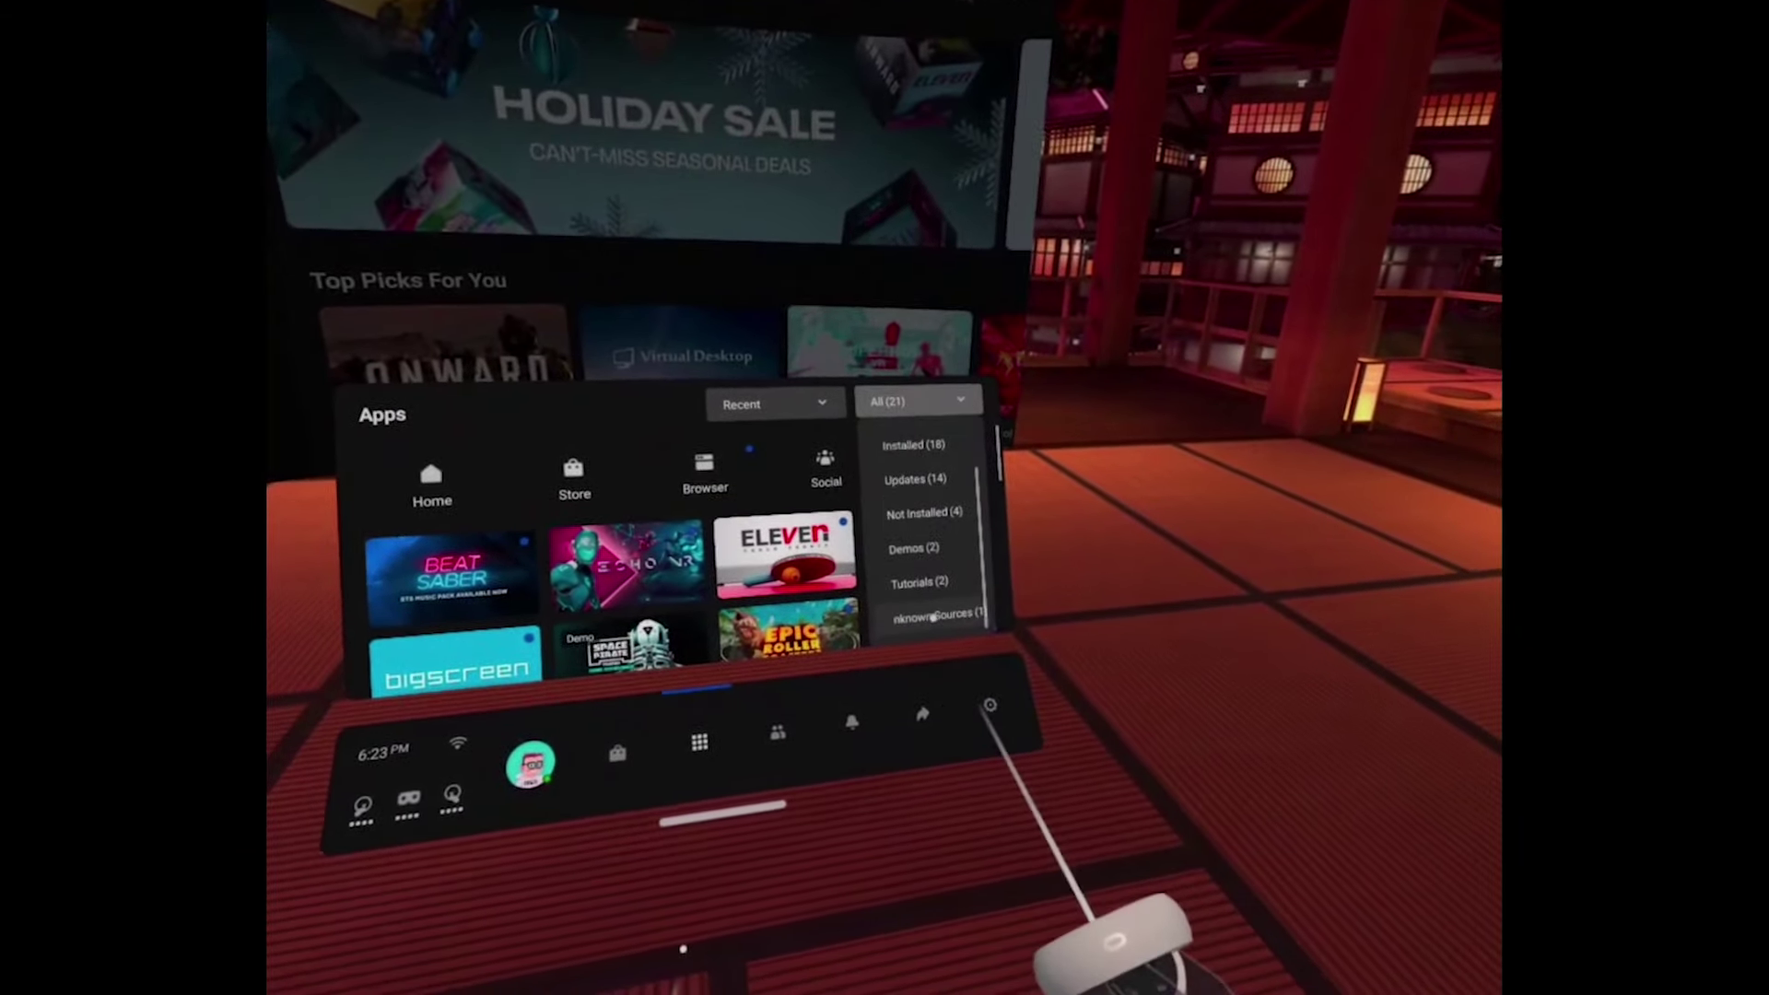
{"action": "left_click", "coordinate": [933, 617]}
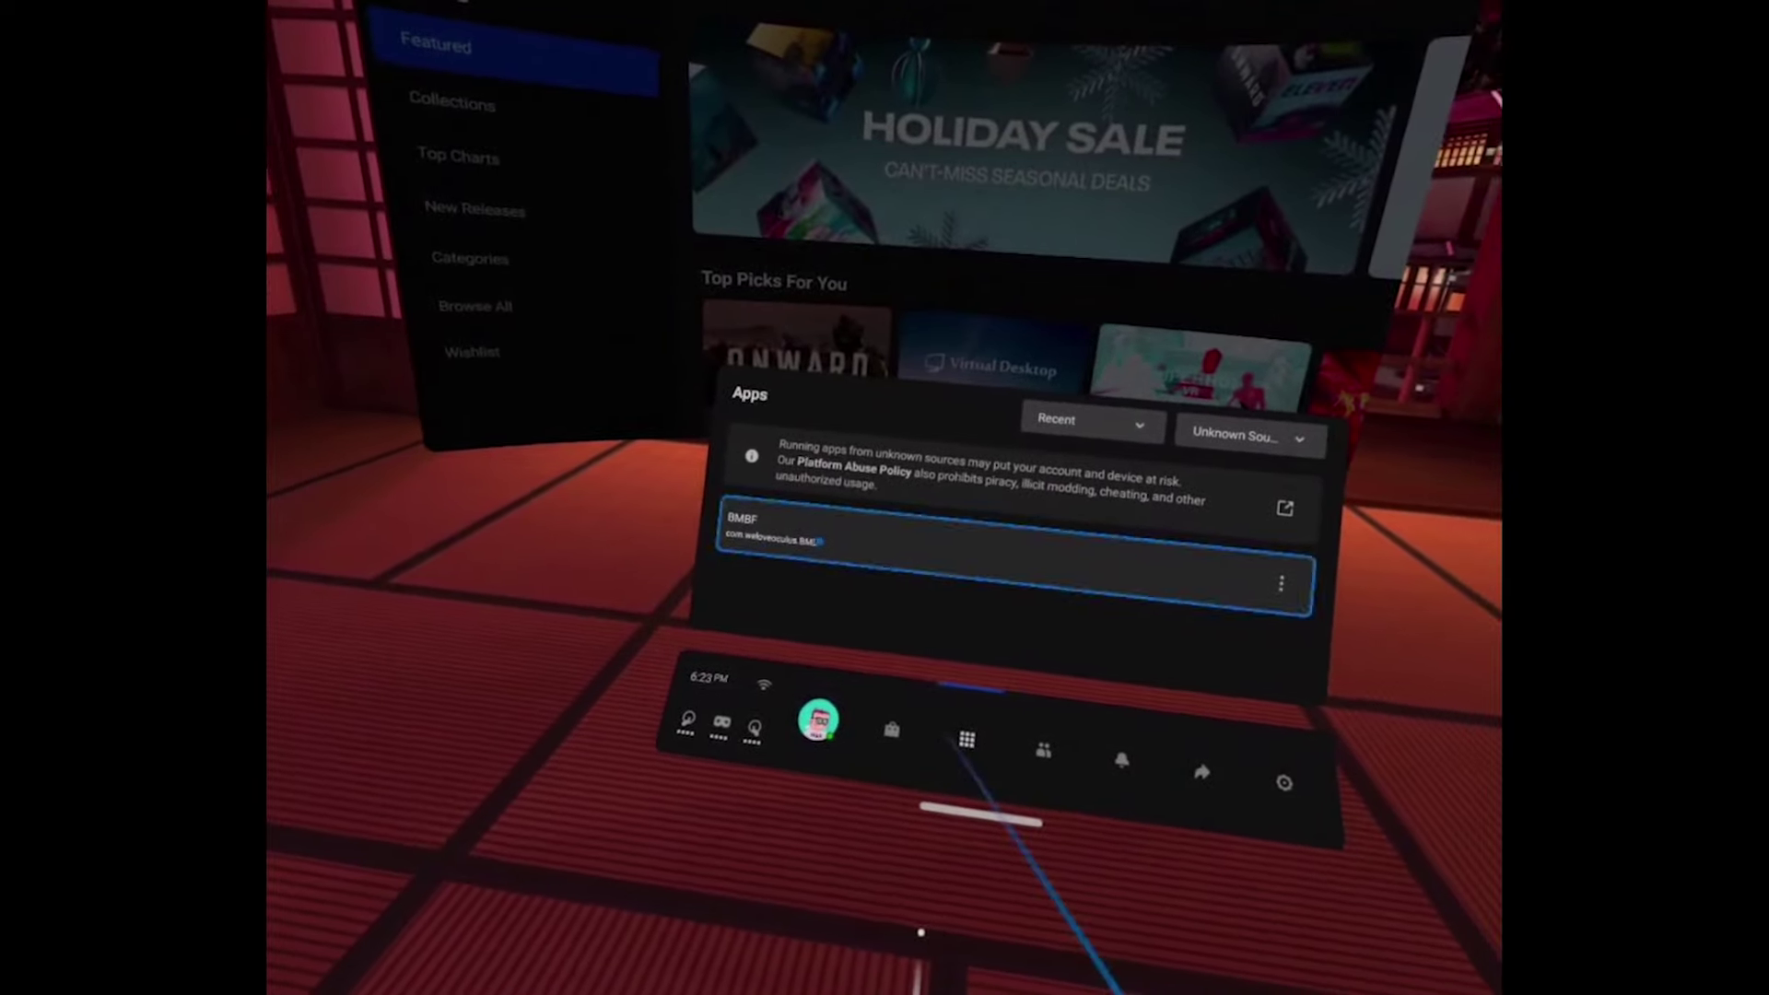
{"action": "left_click", "coordinate": [1013, 562]}
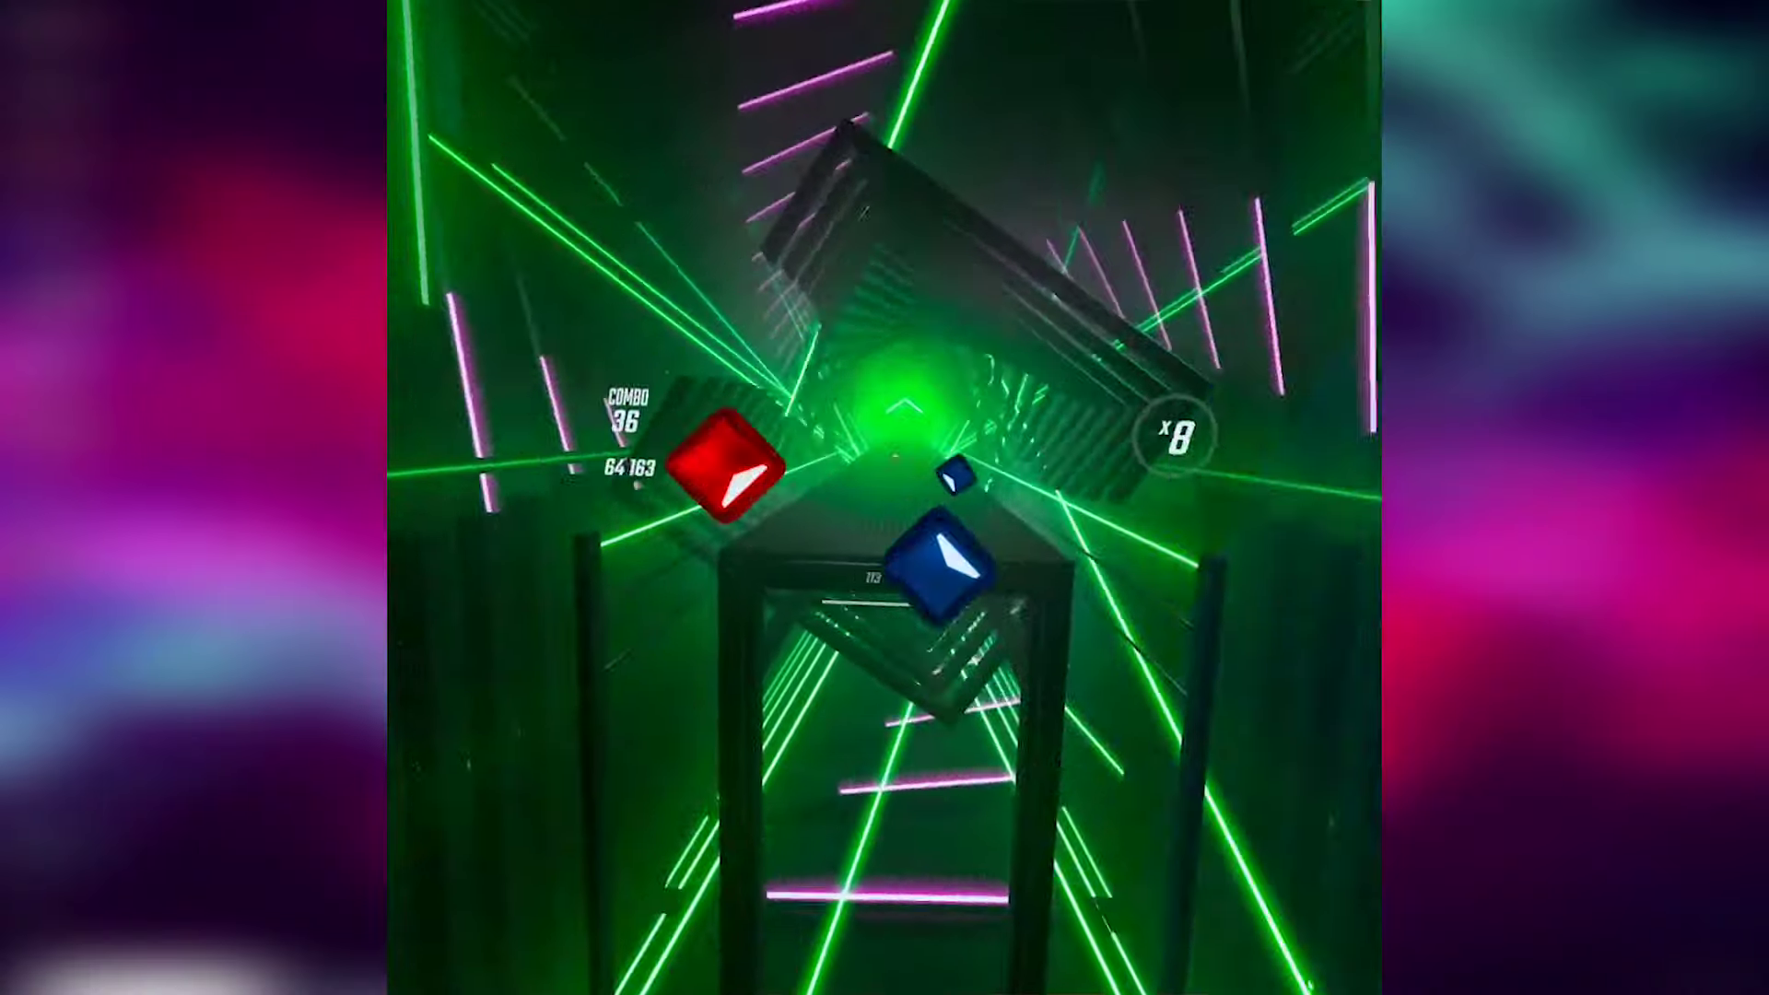